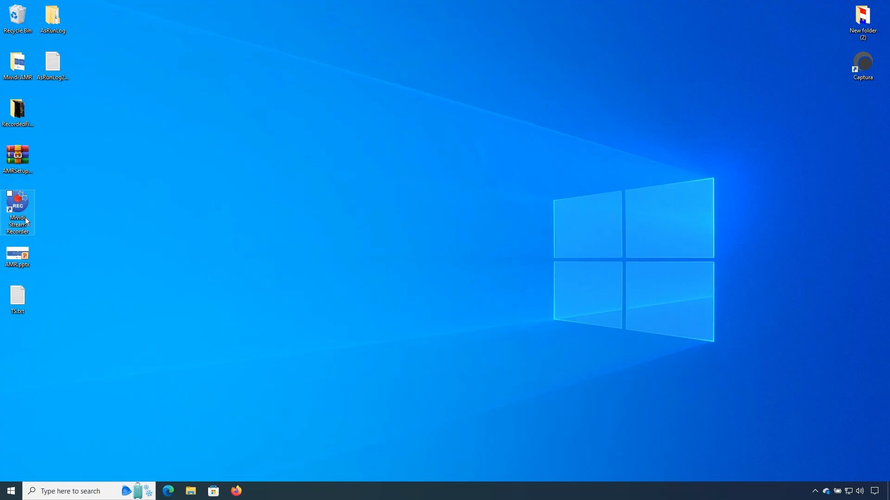
- Open the Mividi TSM Configuration application from the recent Windows searches
click(24, 215)
click(69, 491)
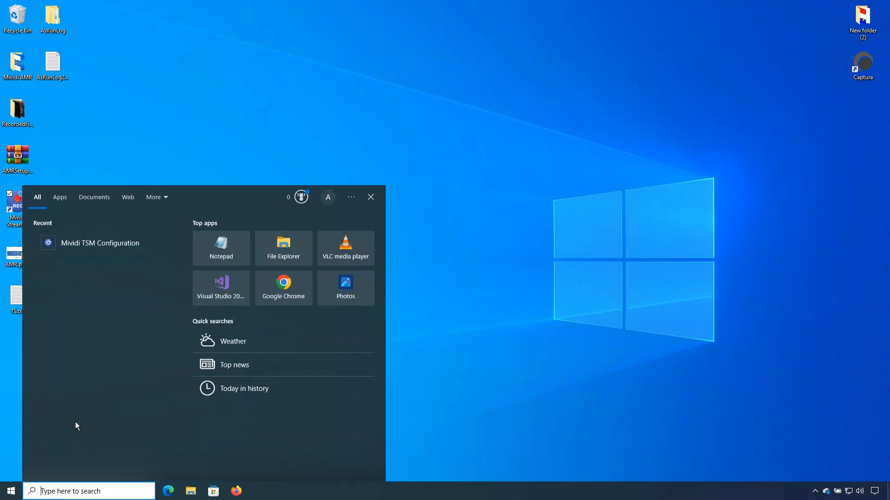
click(104, 250)
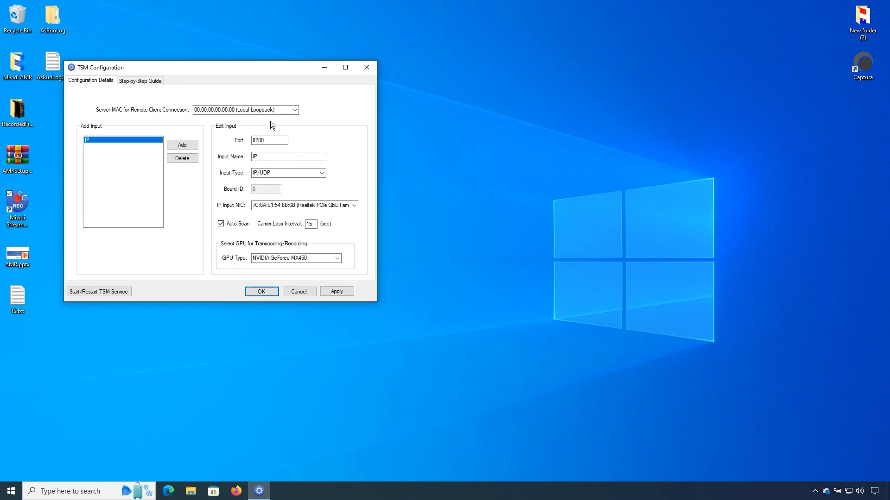
- Review the available input types for the IP input, keep IP/UDP, and apply the configuration
click(263, 158)
click(321, 173)
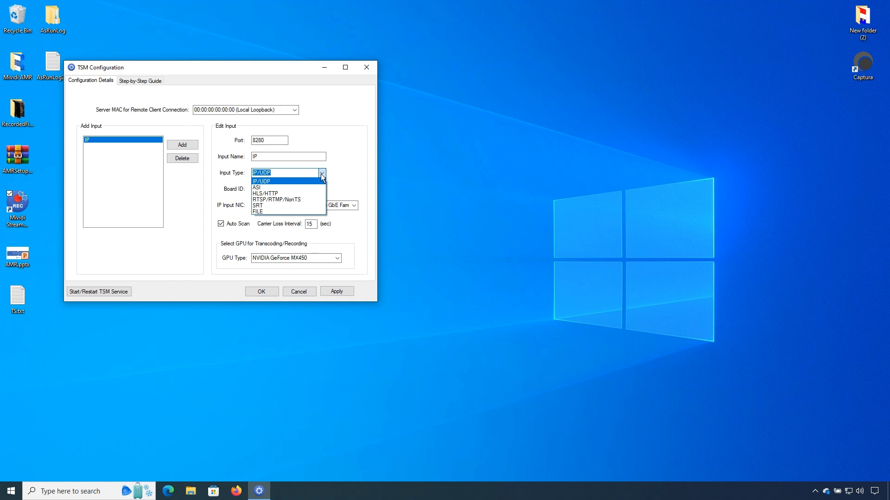
click(321, 173)
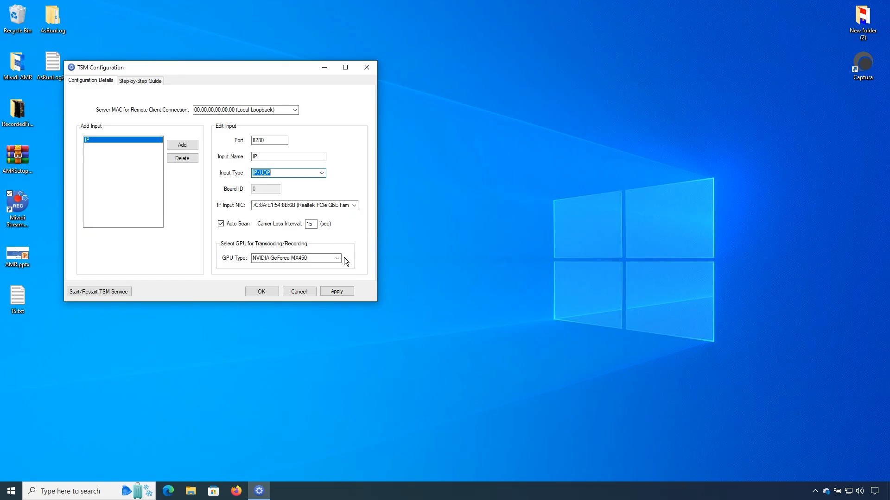
click(333, 290)
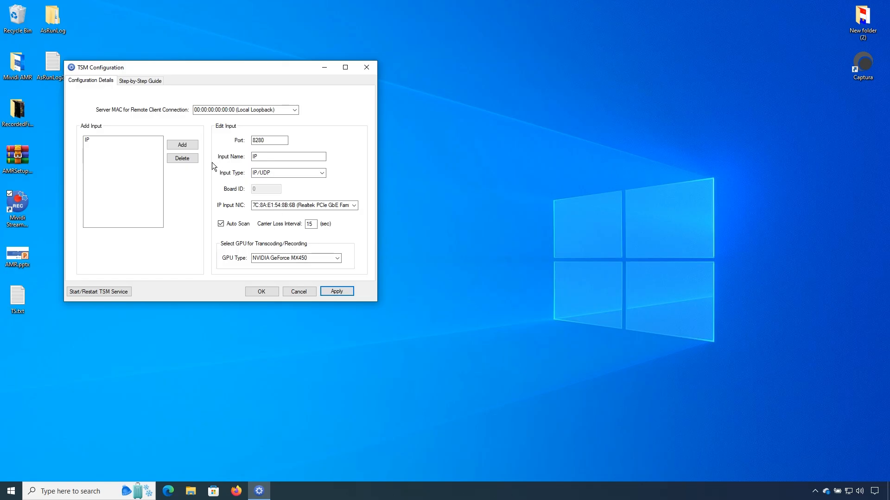
- Add a second input of type HLS/HTTP named HLS and apply it
click(190, 145)
click(323, 172)
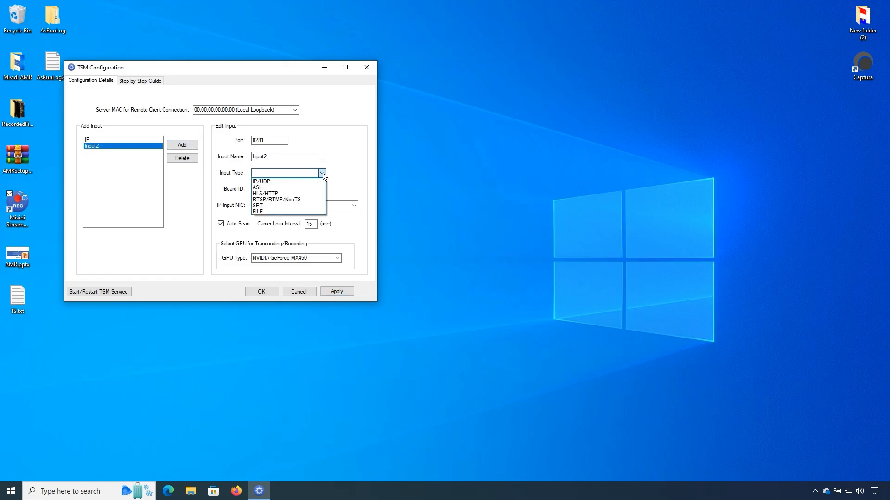
click(289, 193)
key(shift+Tab)
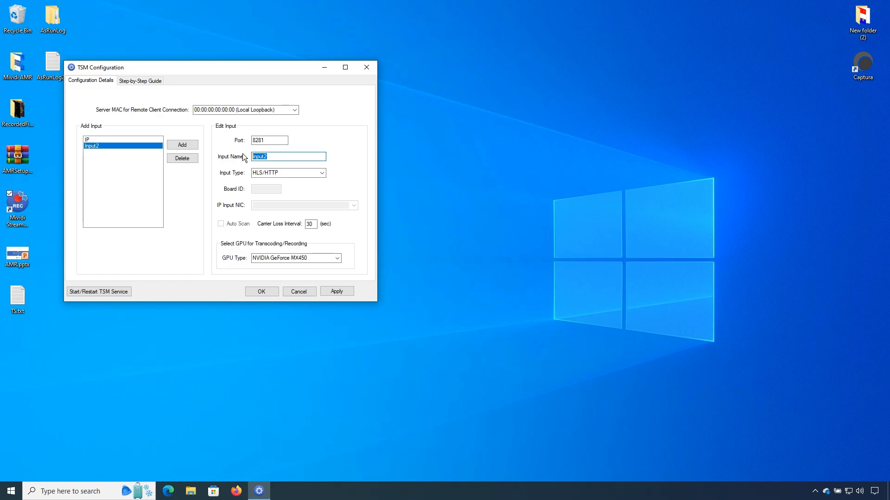
text(HLS)
click(337, 290)
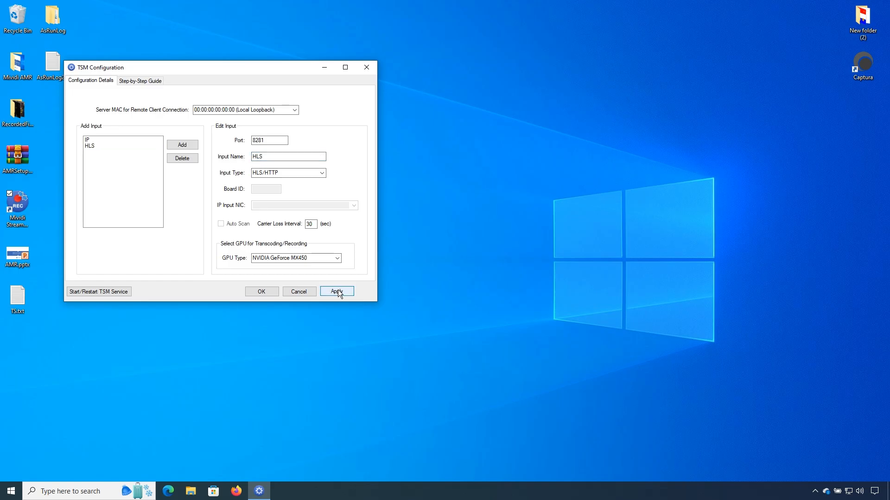
- Add a third input of type RTSP/RTMP/NonTS named RTSP and apply it
click(191, 145)
click(321, 171)
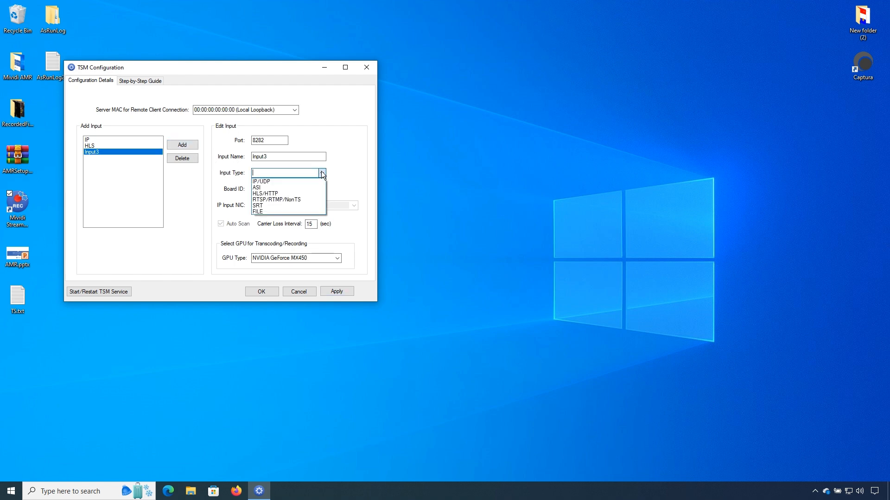
click(292, 199)
click(274, 156)
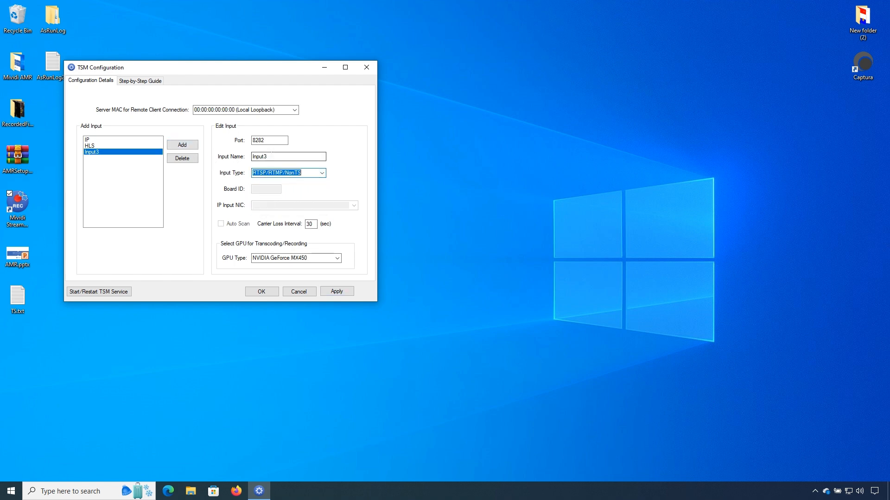
double_click(274, 156)
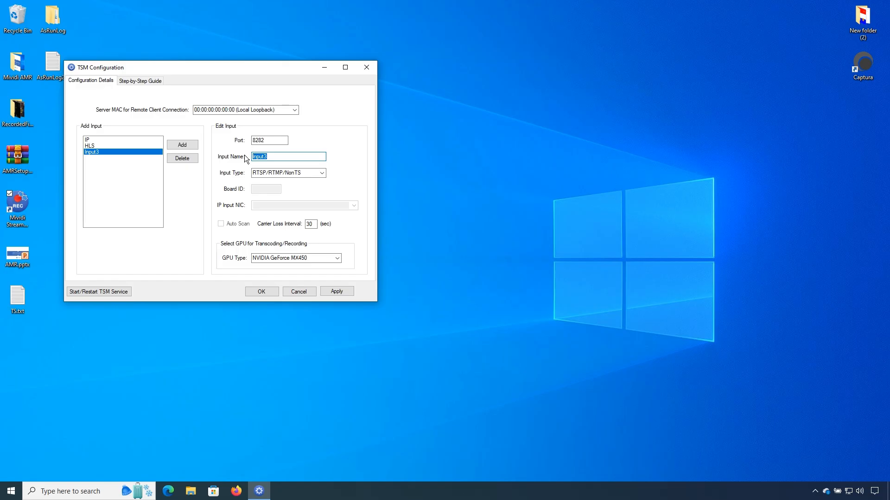
text(RTSP)
click(335, 291)
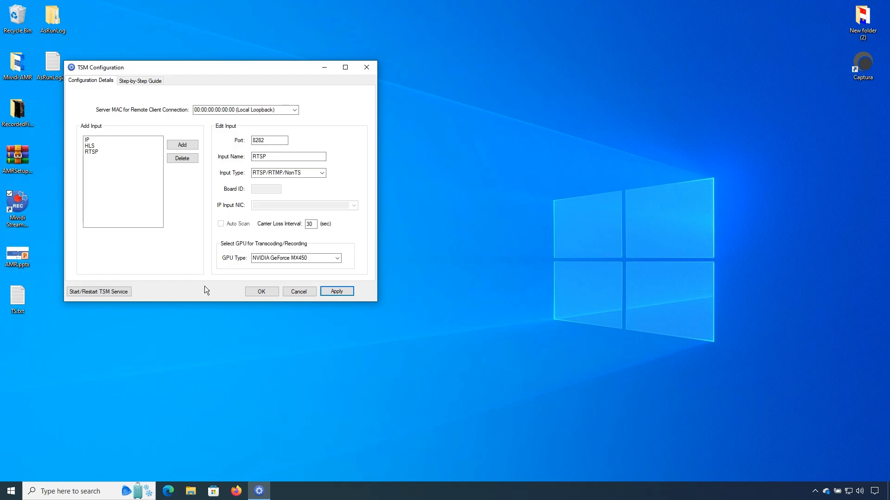
- Restart the TSM service for the configured inputs, then close the service info and minimize the configuration window
click(118, 291)
double_click(814, 491)
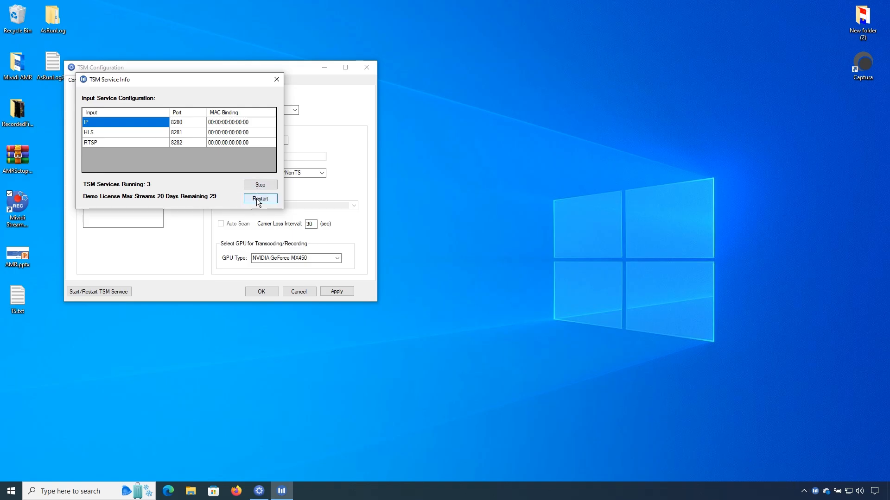
click(278, 79)
click(326, 68)
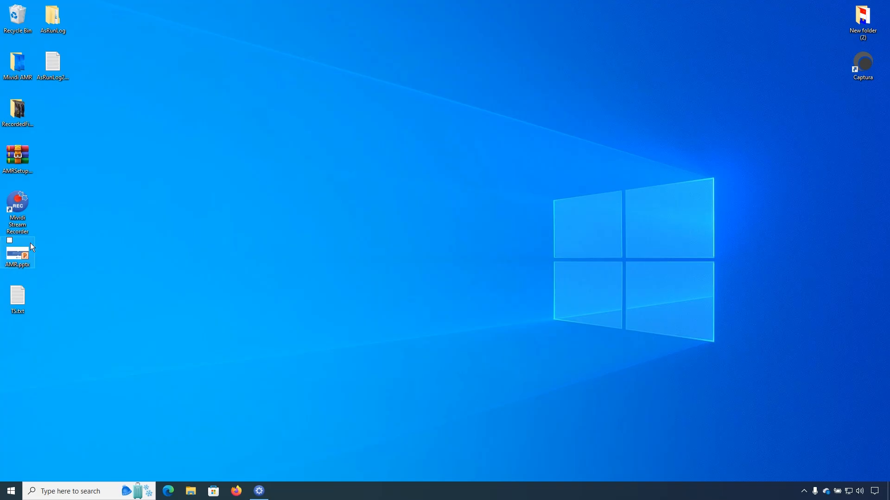
- Open Mividi Stream Recorder and connect to Server0 (127.0.0.1:8280)
double_click(18, 211)
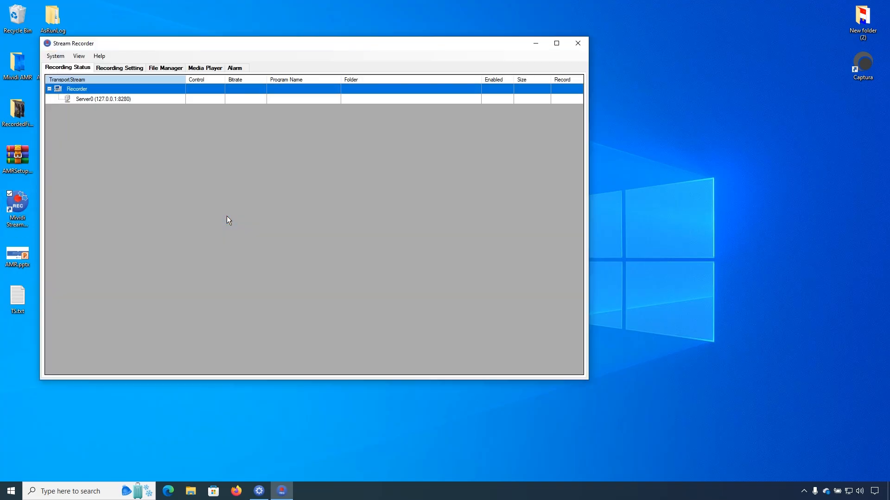
click(124, 101)
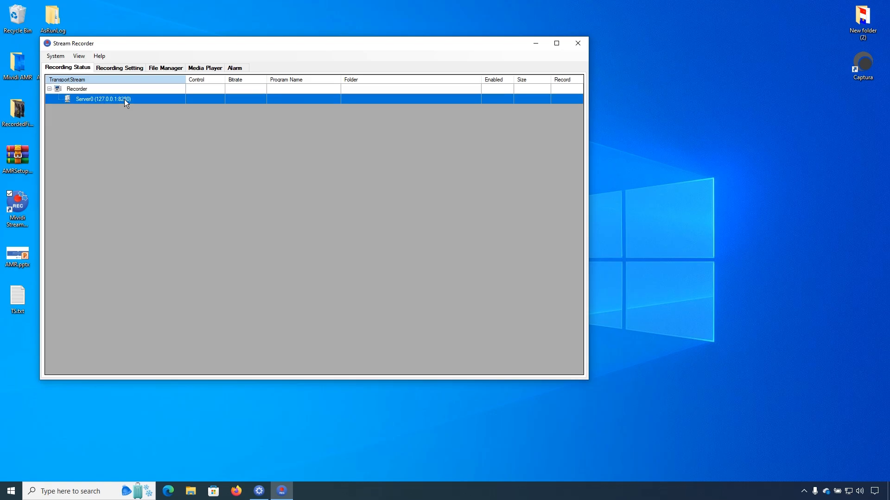
right_click(125, 99)
click(137, 104)
drag(188, 46, 293, 101)
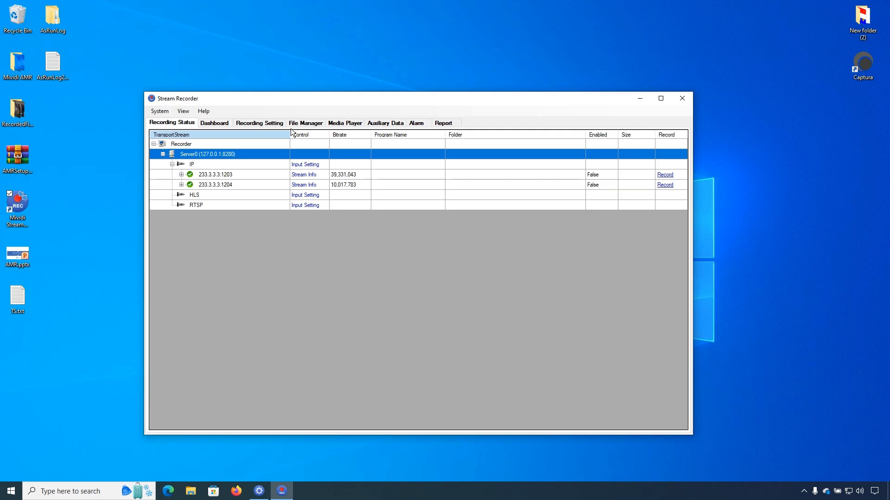
- Expand the programs of stream 233.3.3.3:1203 and review the multicast entries in the IP input's settings
click(181, 174)
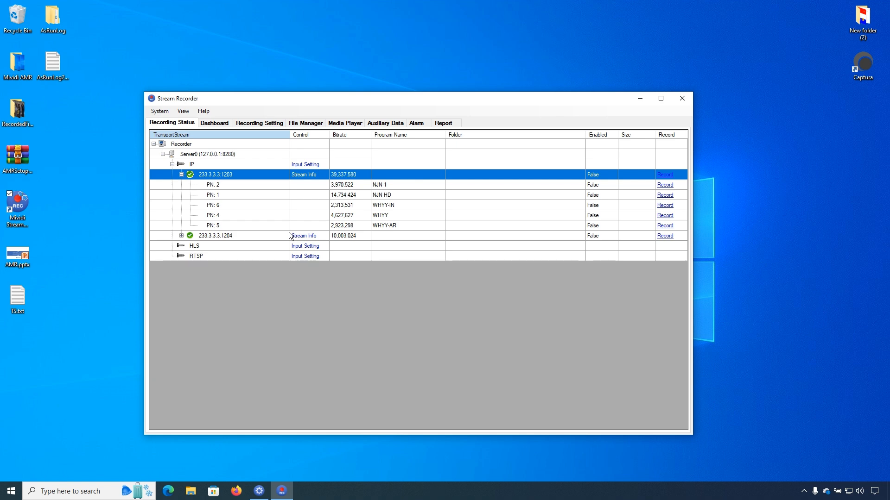
click(311, 164)
drag(250, 57, 350, 130)
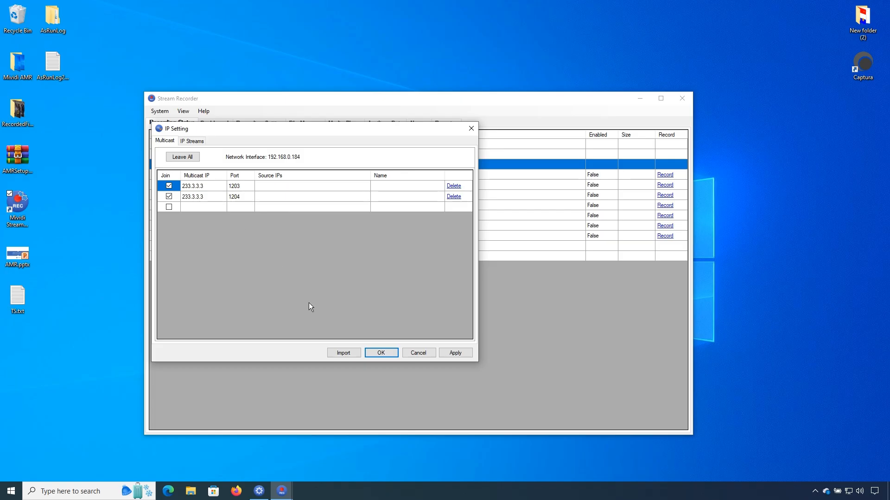
click(391, 353)
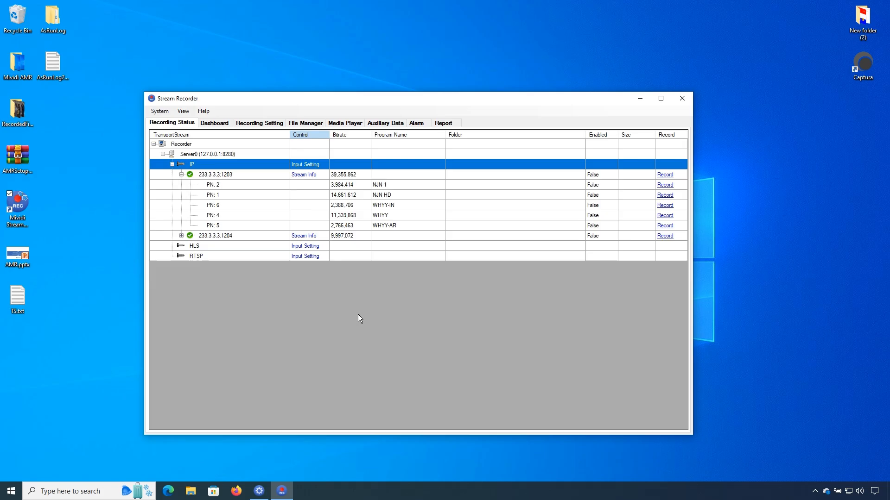
click(304, 245)
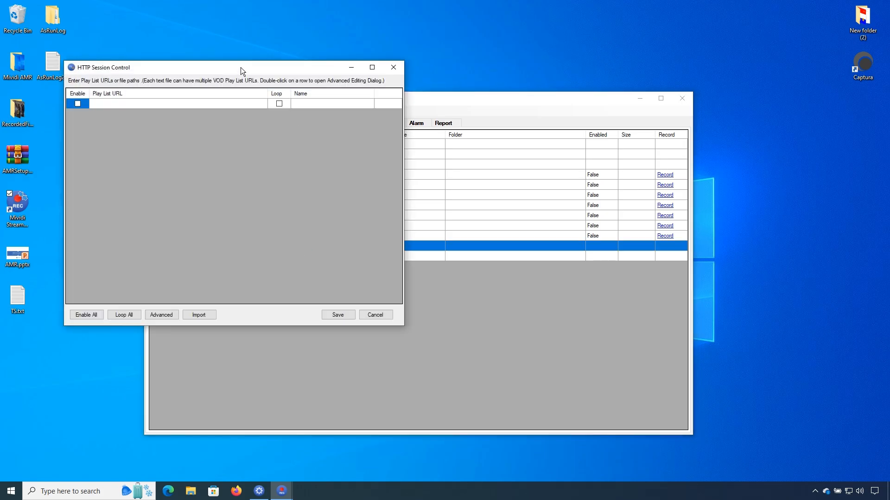
click(20, 297)
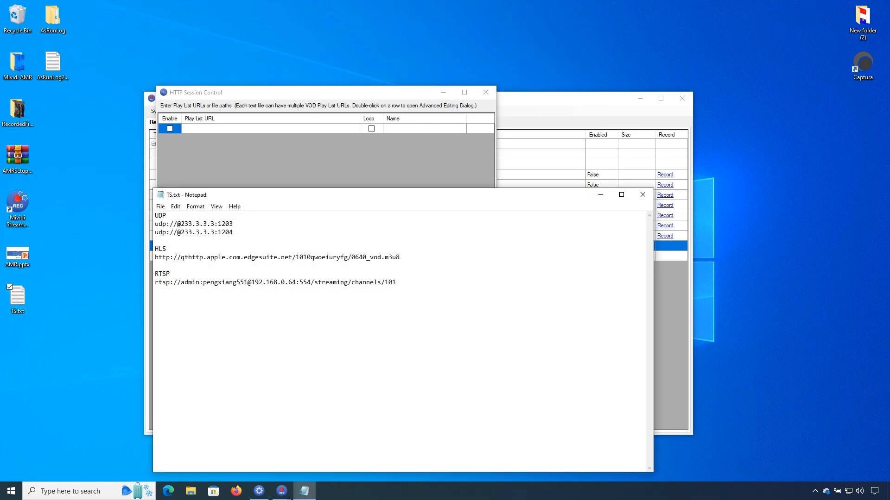
drag(399, 257, 151, 259)
key(ctrl+c)
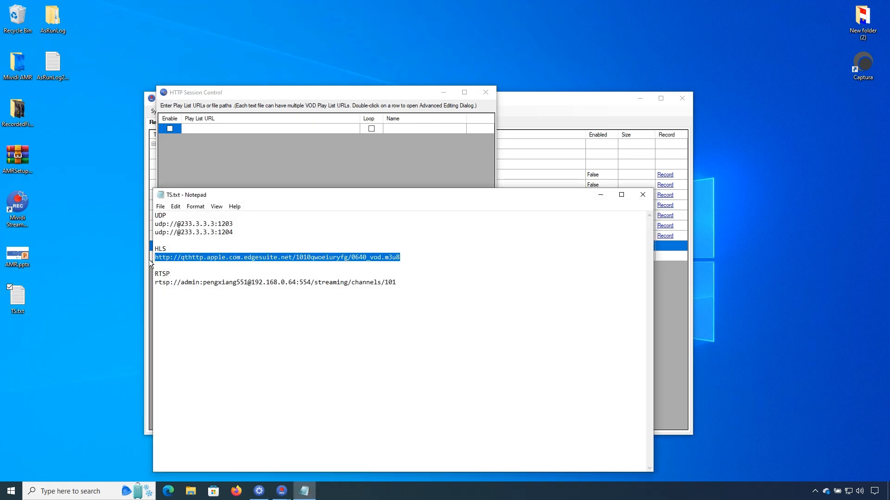
click(279, 129)
click(260, 128)
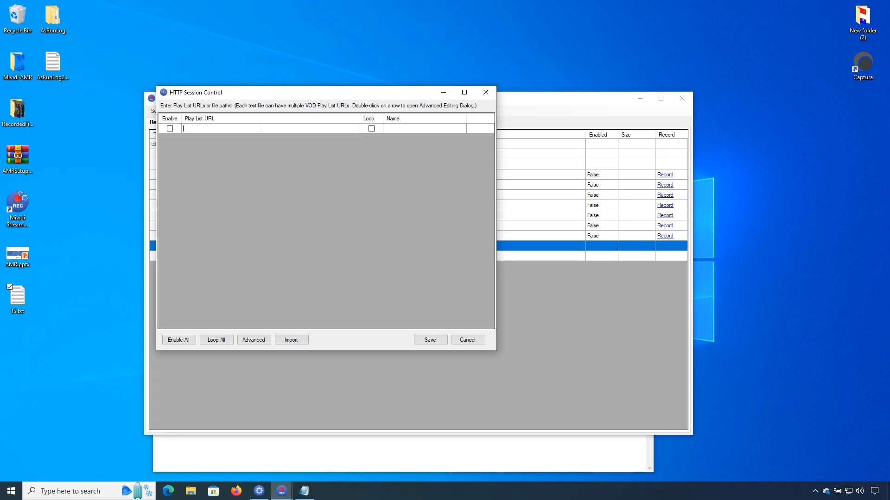
key(ctrl+v)
click(170, 129)
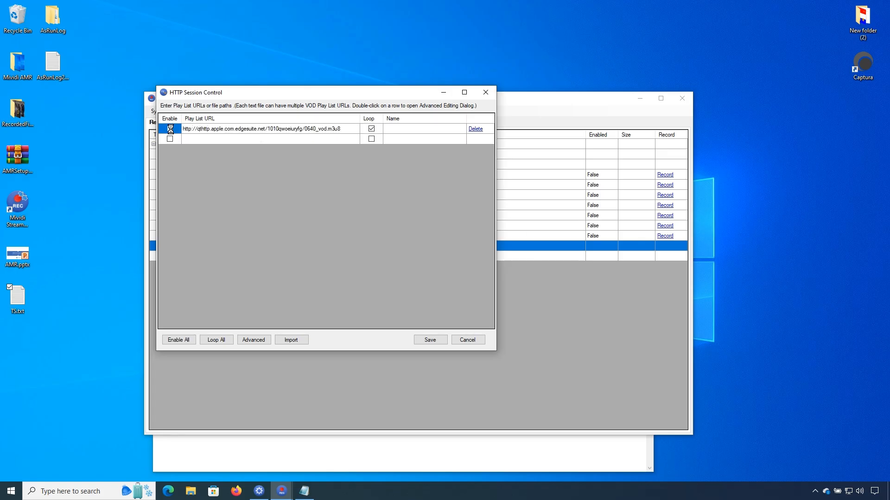
click(428, 341)
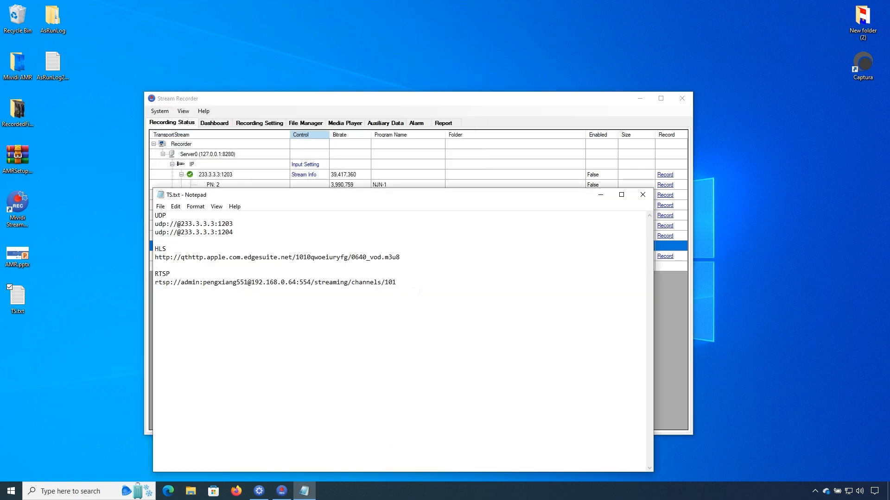
- Copy the RTSP URL with its login credentials from TS.txt into the RTSP input's settings, enable it and save
drag(398, 282, 154, 284)
key(ctrl+c)
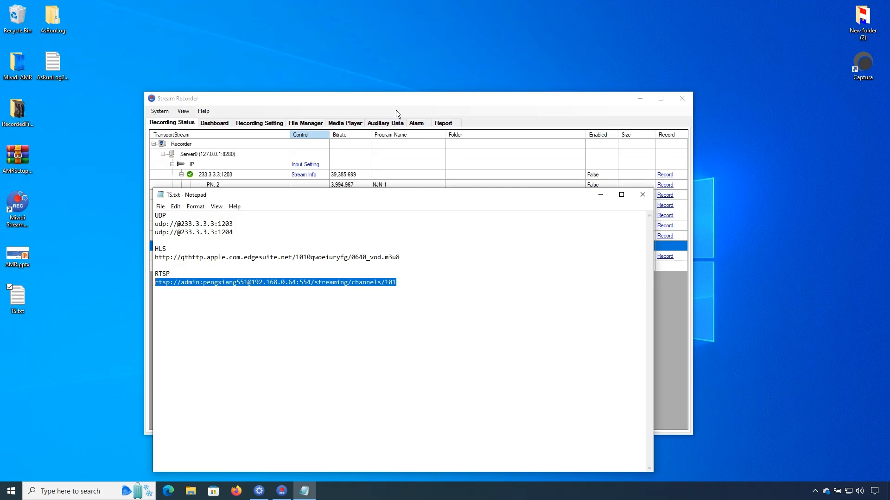
click(404, 97)
click(302, 268)
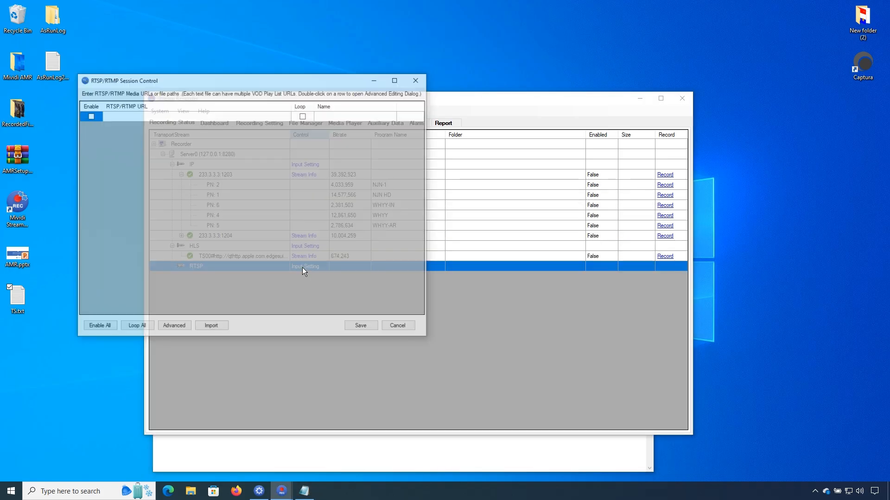
click(164, 116)
click(158, 115)
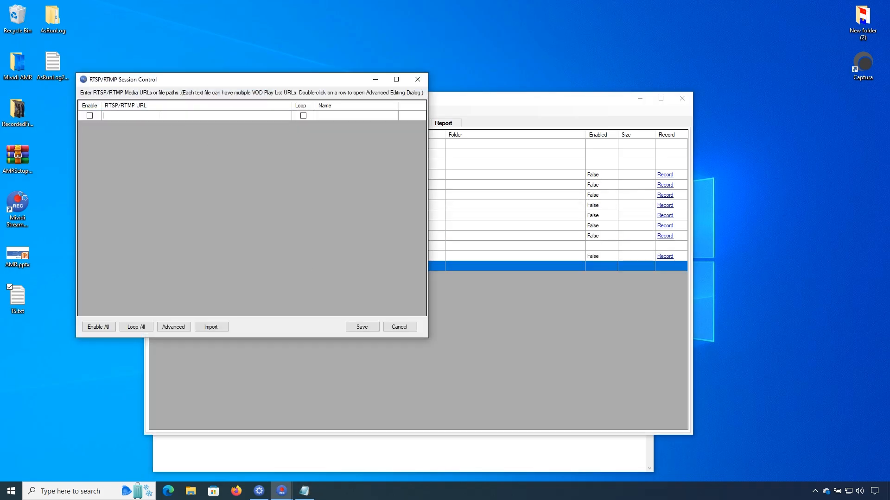
key(ctrl+v)
click(89, 115)
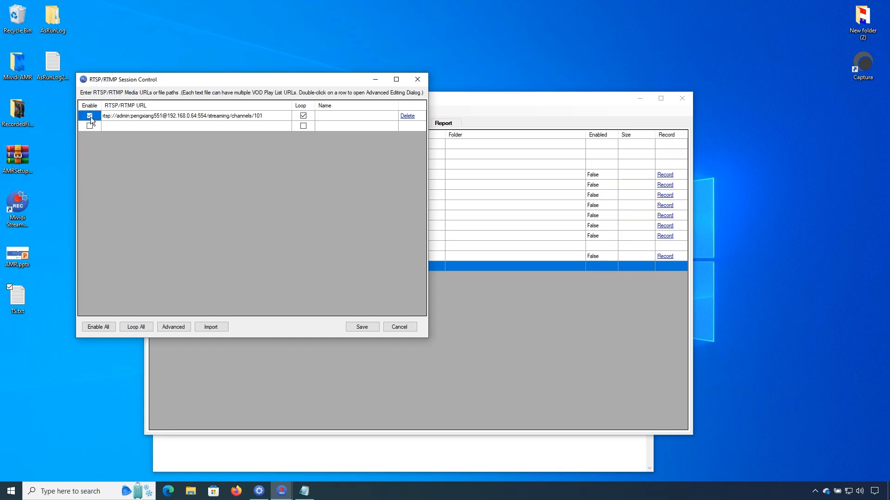
click(360, 327)
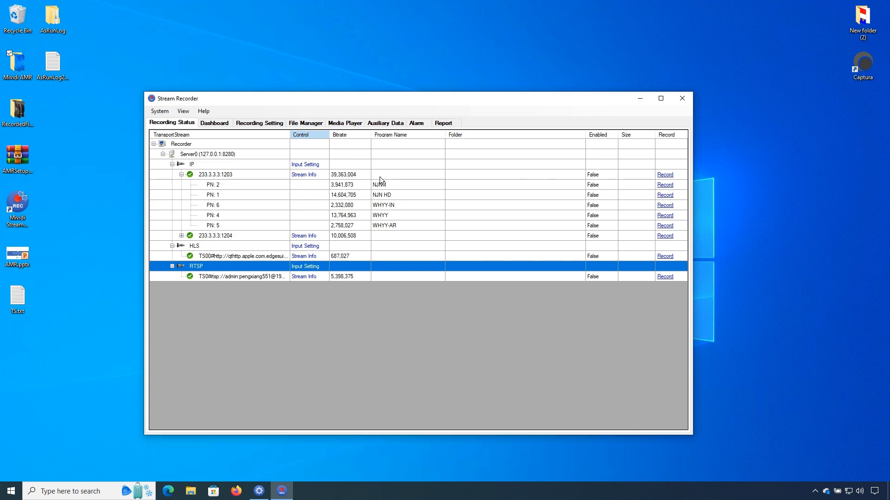
- Open the continuous recording settings for Server0's IP input and choose the desktop folder RecordedFiles as the folder path
click(268, 124)
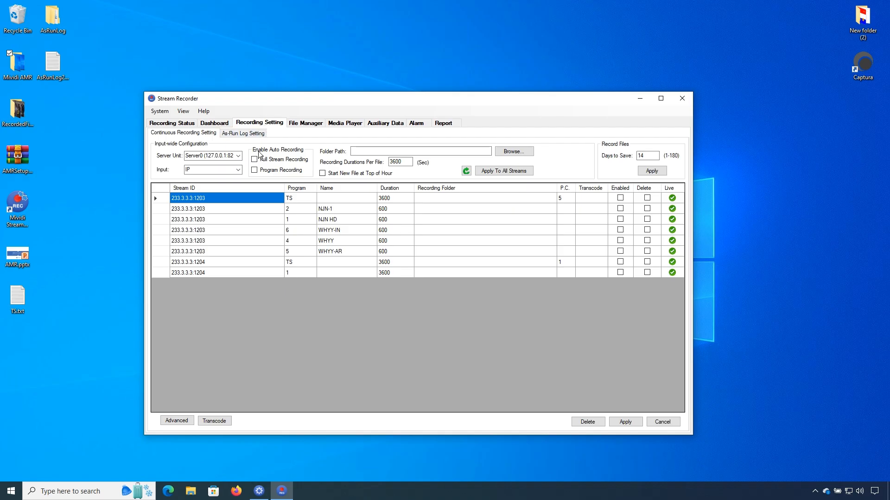
click(238, 156)
click(238, 156)
click(237, 169)
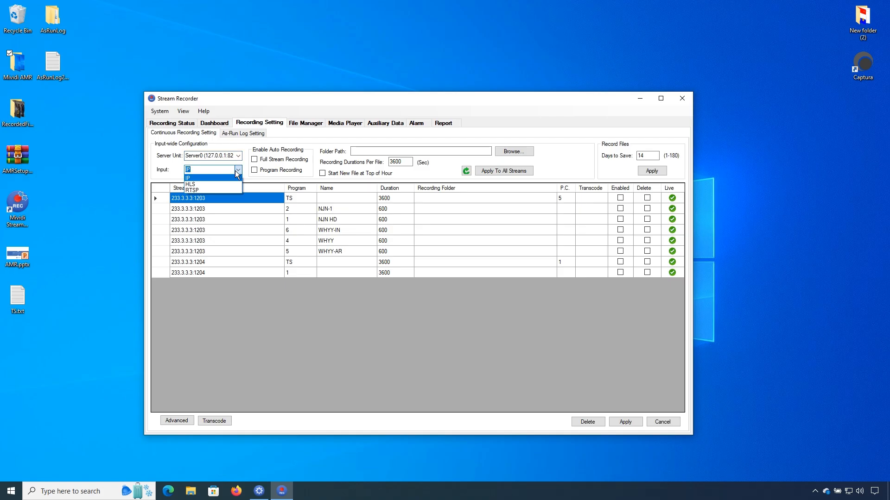
click(236, 171)
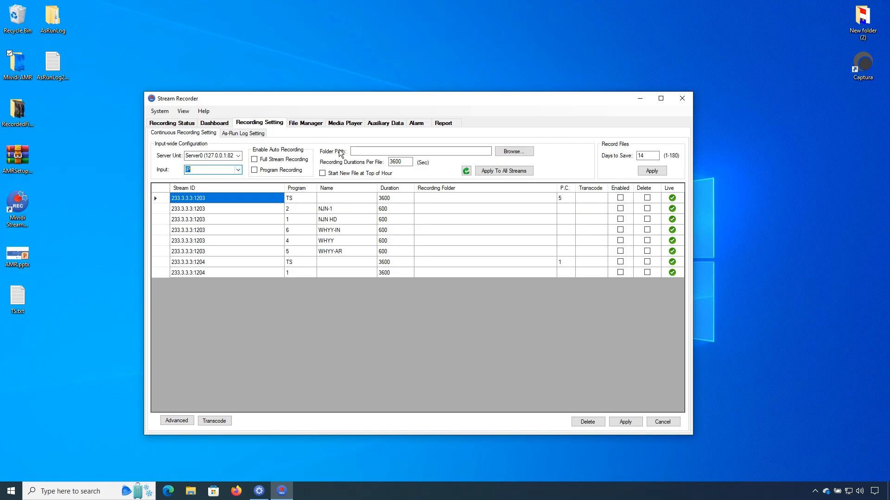
click(513, 148)
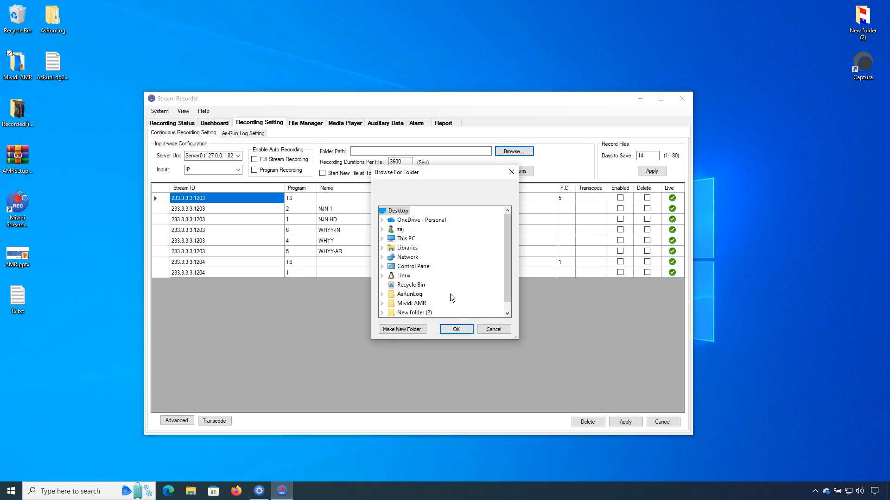
scroll(441, 296, down, 1)
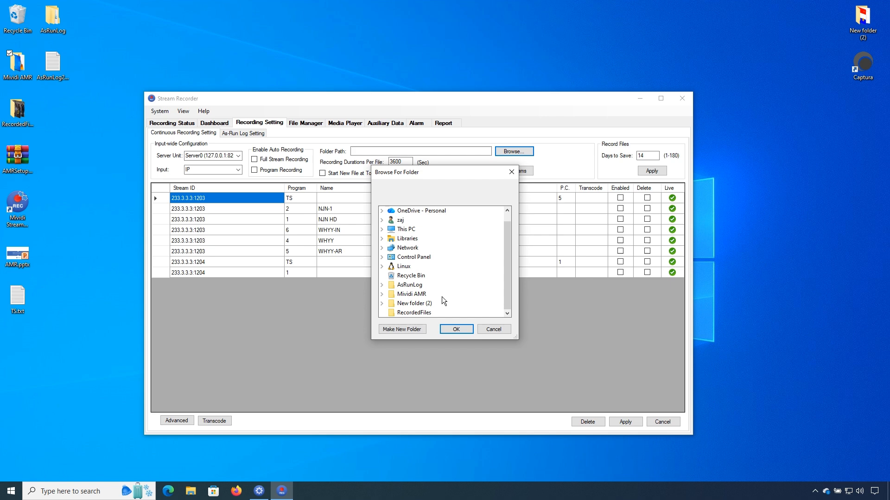
click(425, 314)
click(463, 330)
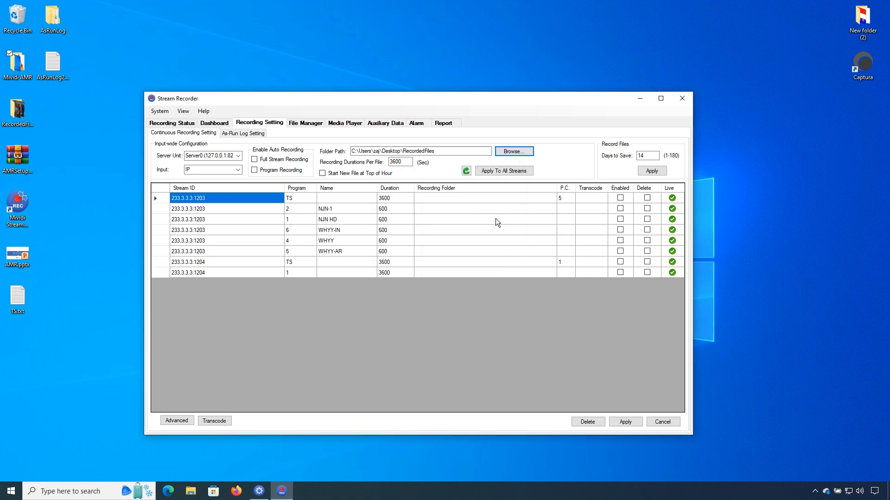
- Set the recording duration per file to 1800 seconds and apply the folder and duration to all IP streams
key(Tab)
text(1800)
click(493, 171)
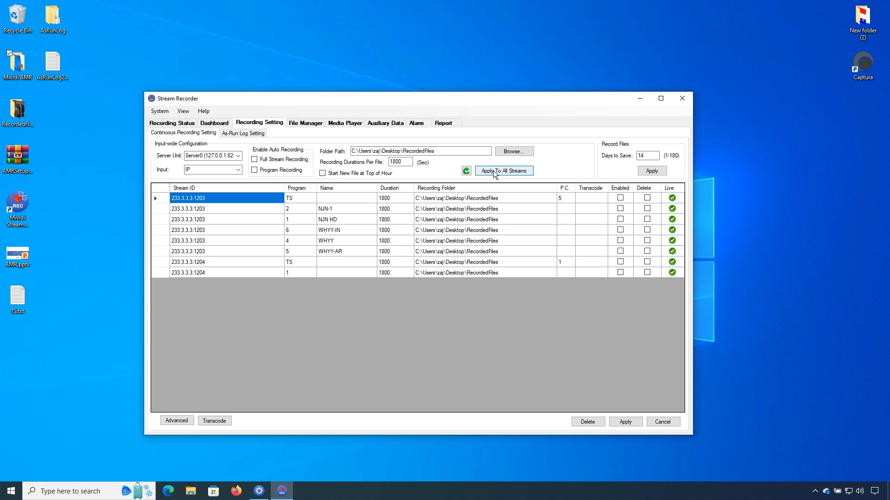
- Enable recording of program 1 in stream 233.3.3.3:1204, save the settings and check its recording status
click(499, 273)
click(499, 272)
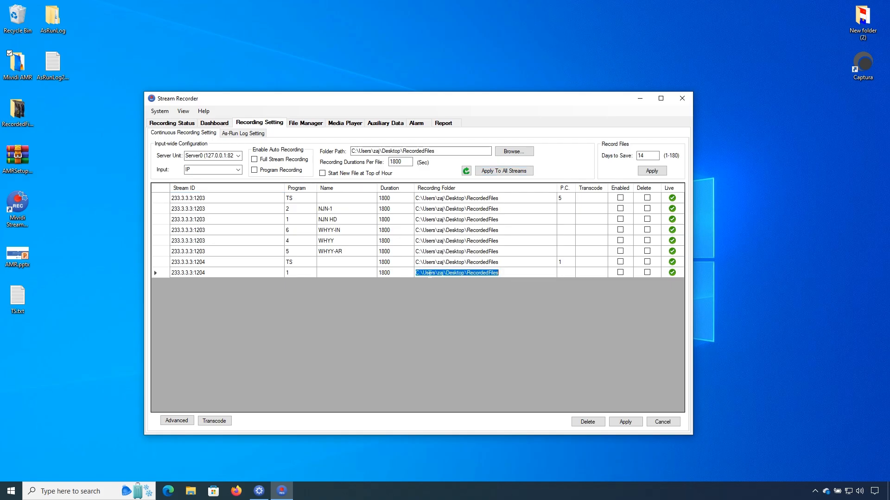
click(399, 273)
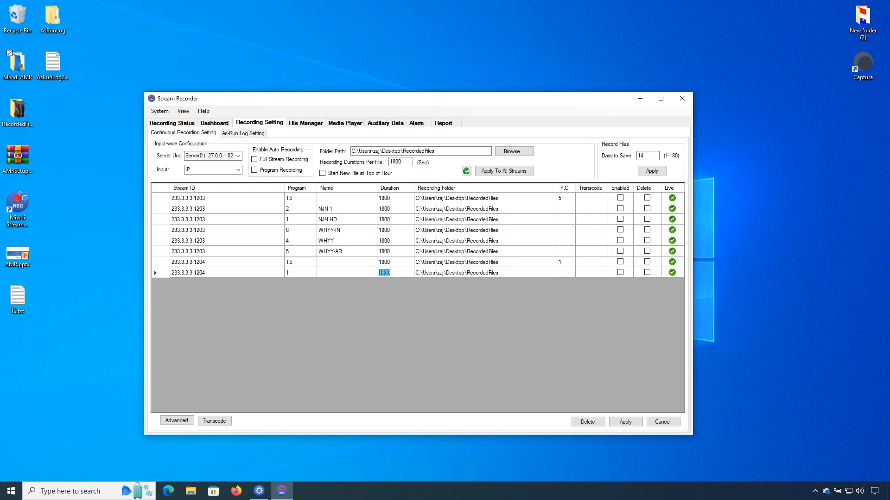
click(488, 273)
click(621, 272)
click(632, 421)
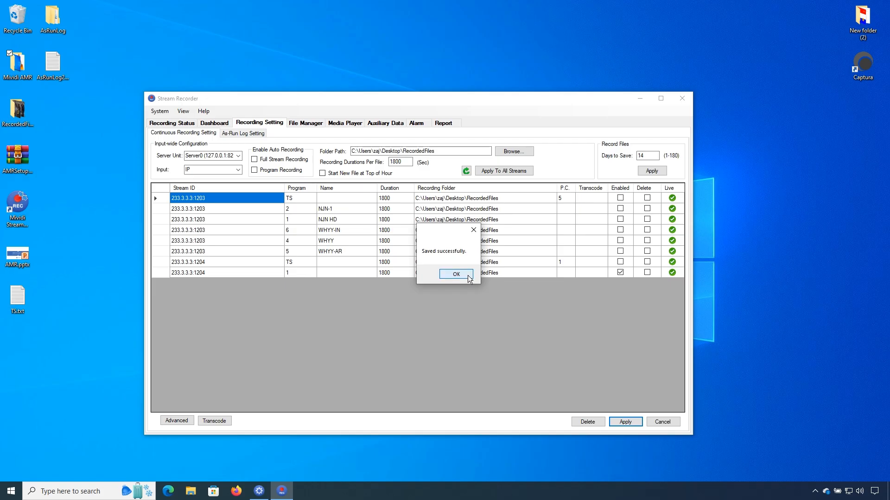
click(468, 275)
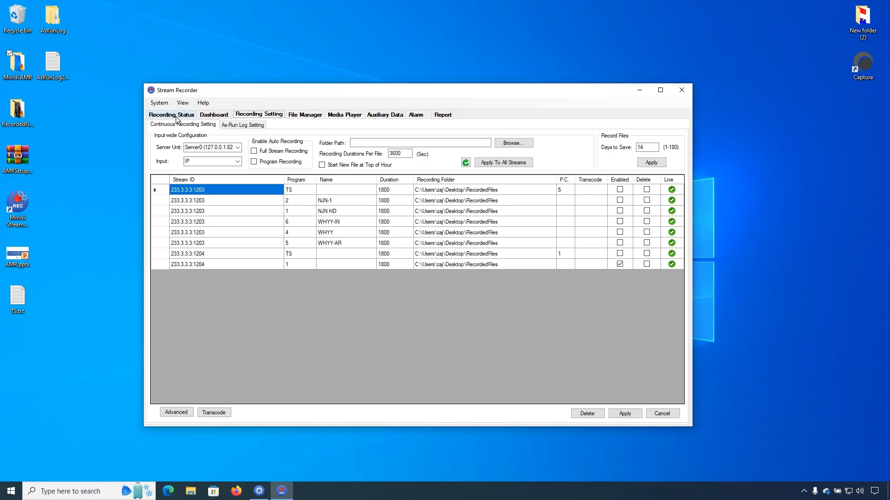
click(176, 116)
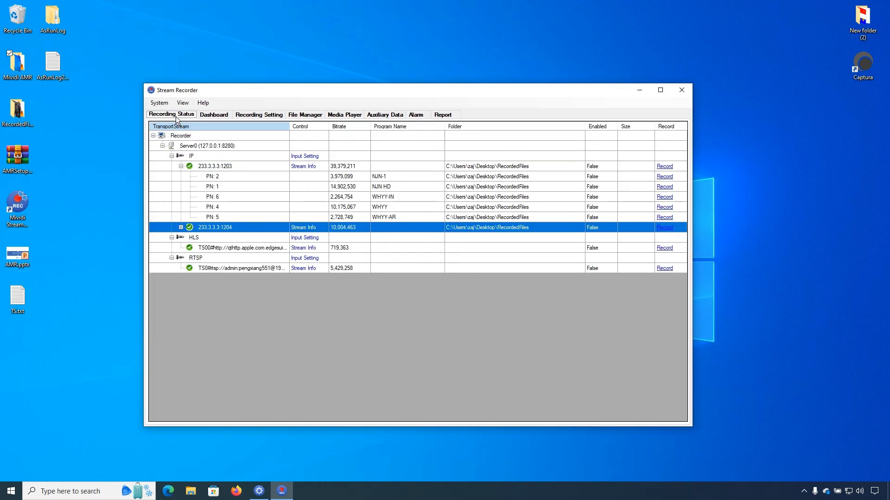
click(181, 227)
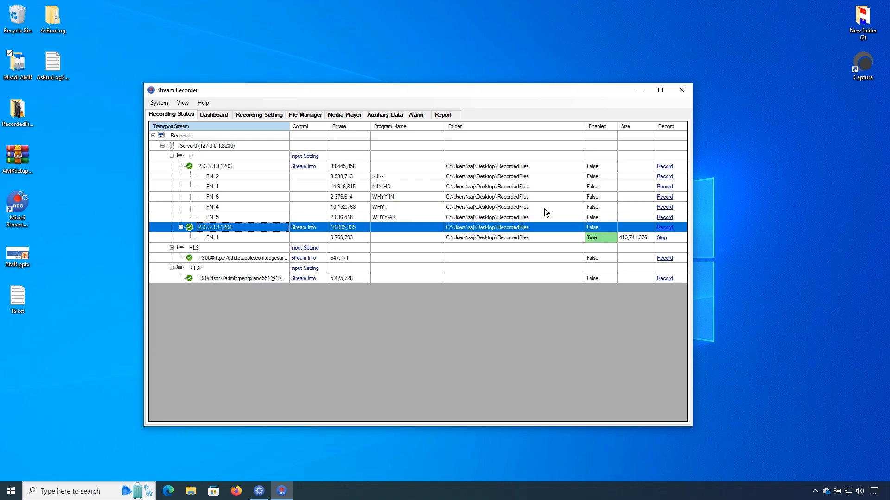
- Show the advanced recording settings and review the schedule and repeat options for program 1 of stream 233.3.3.3:1204
click(262, 114)
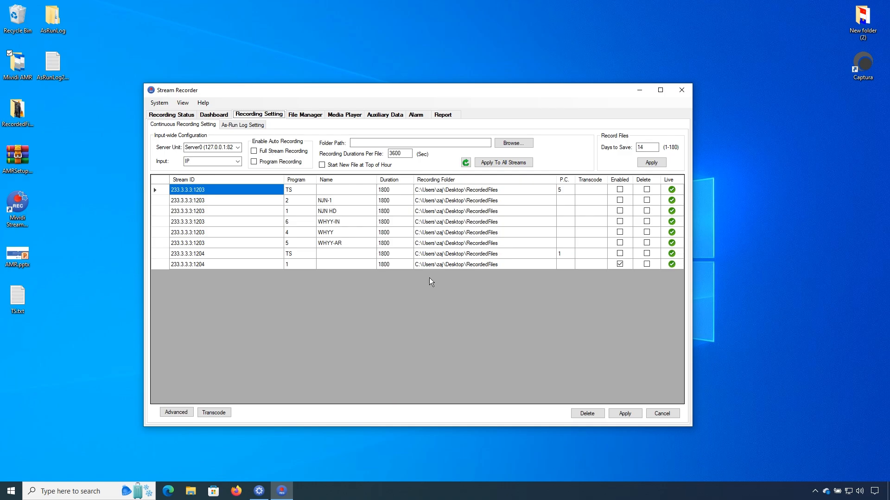
click(177, 412)
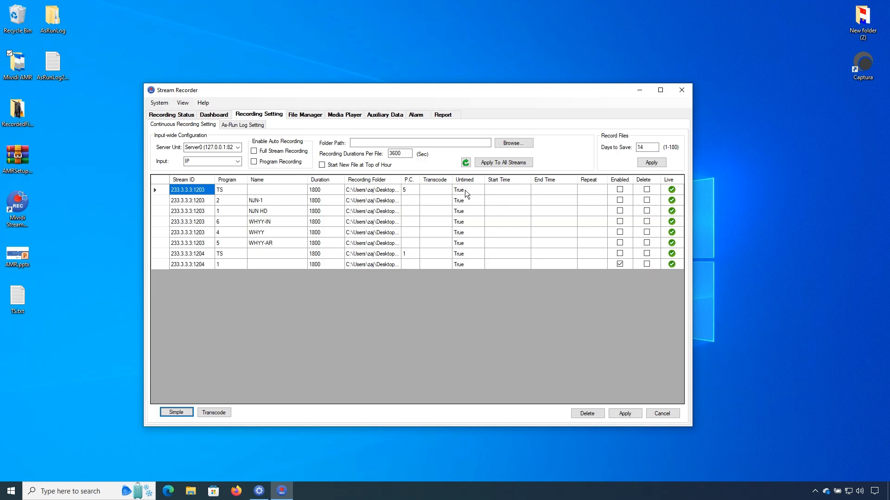
double_click(469, 263)
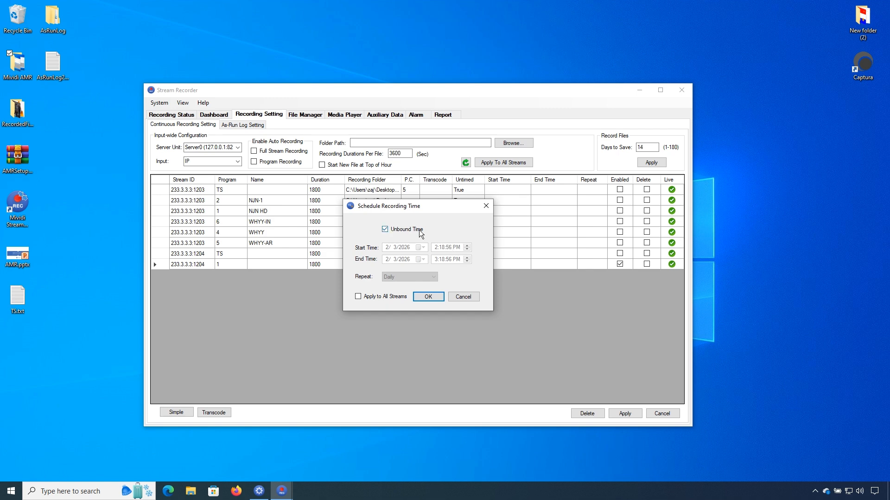
click(400, 230)
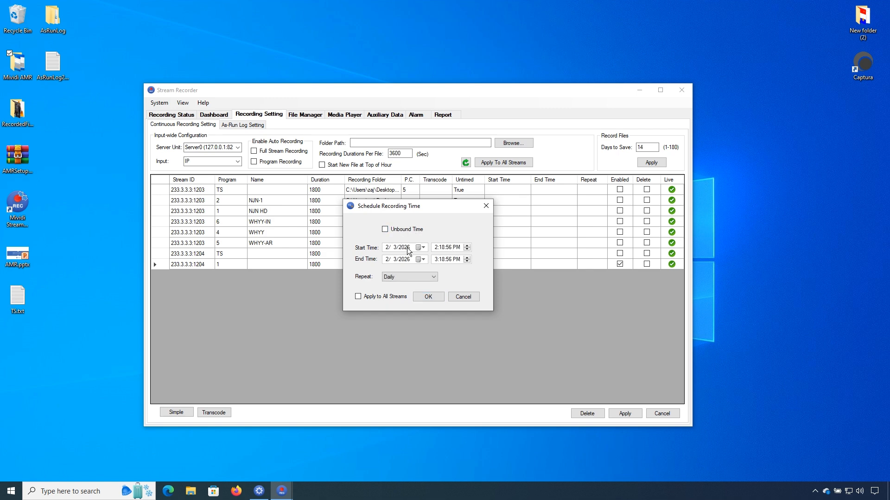
click(429, 276)
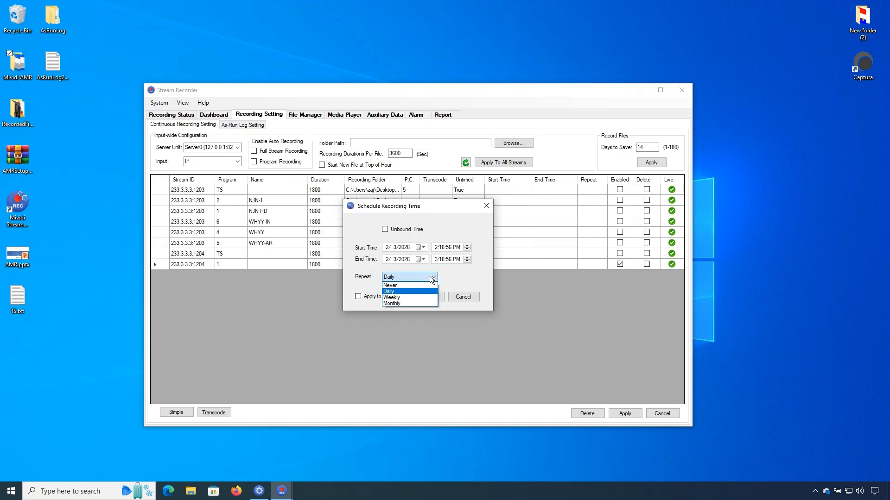
click(430, 276)
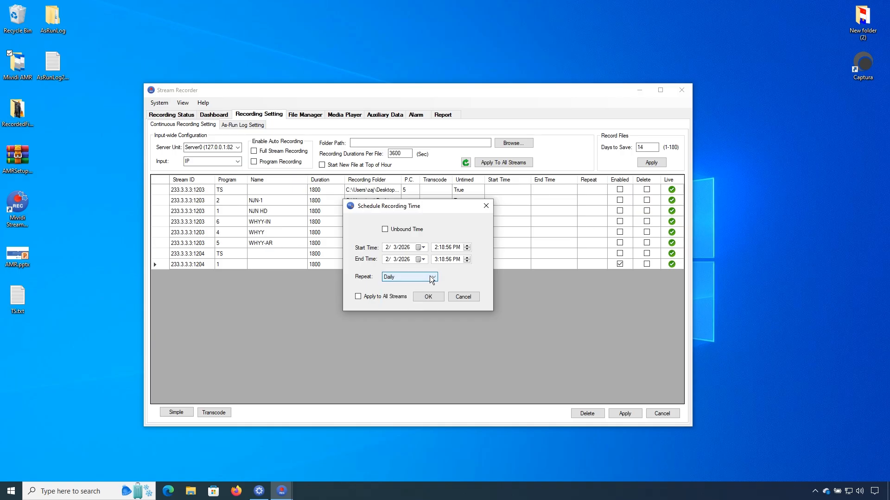
click(484, 206)
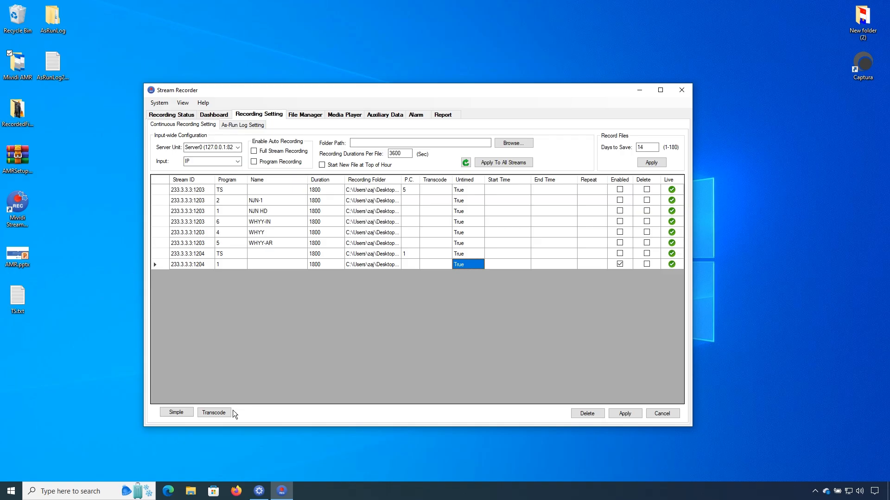
- After checking the transcoding GPU in TSM Configuration, enable transcoding for program 1 of stream 233.3.3.3:1204 and save the recording settings
click(259, 491)
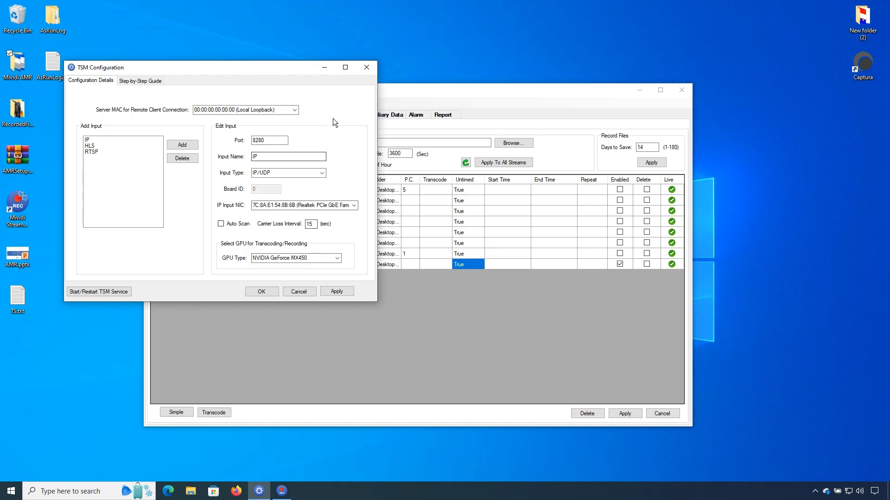
click(324, 65)
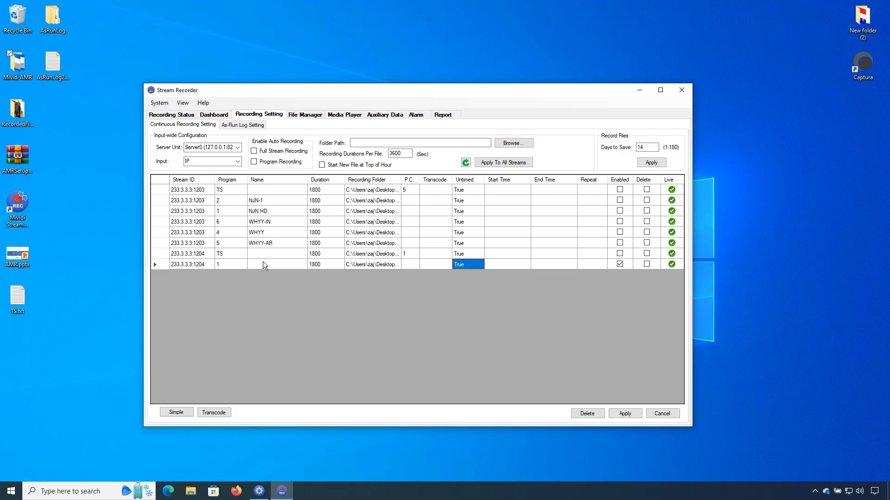
click(226, 411)
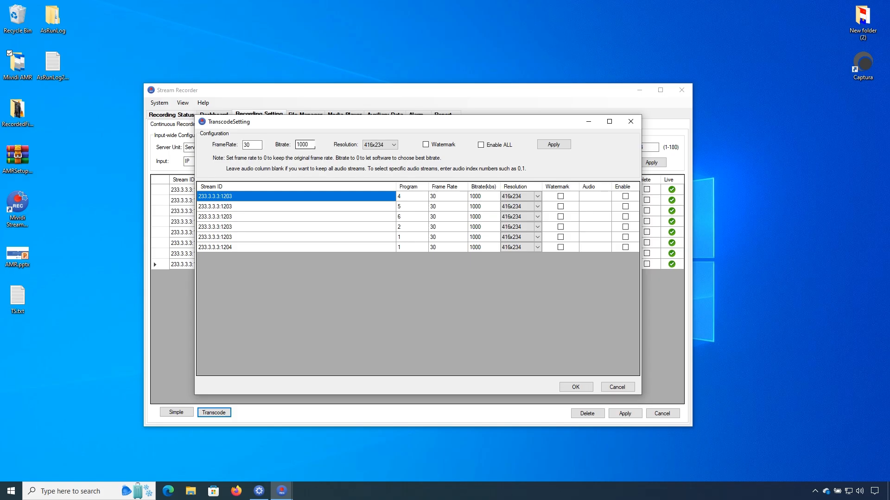
click(393, 147)
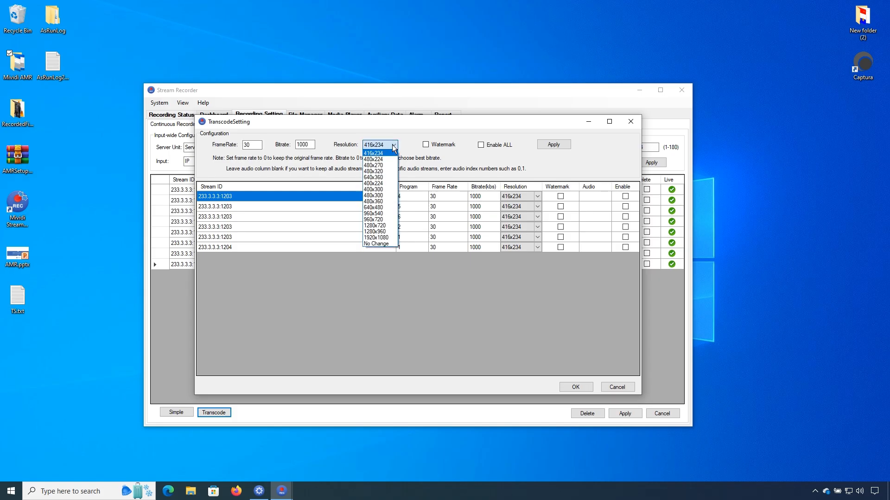
click(394, 147)
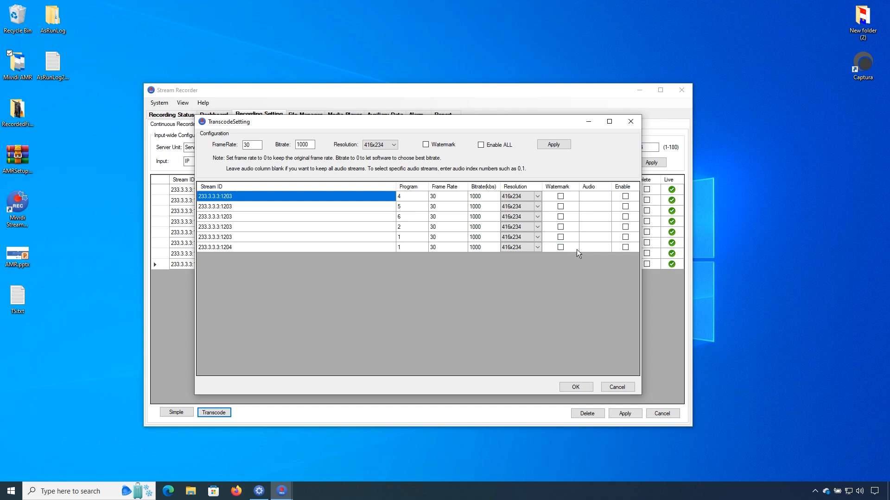
click(625, 247)
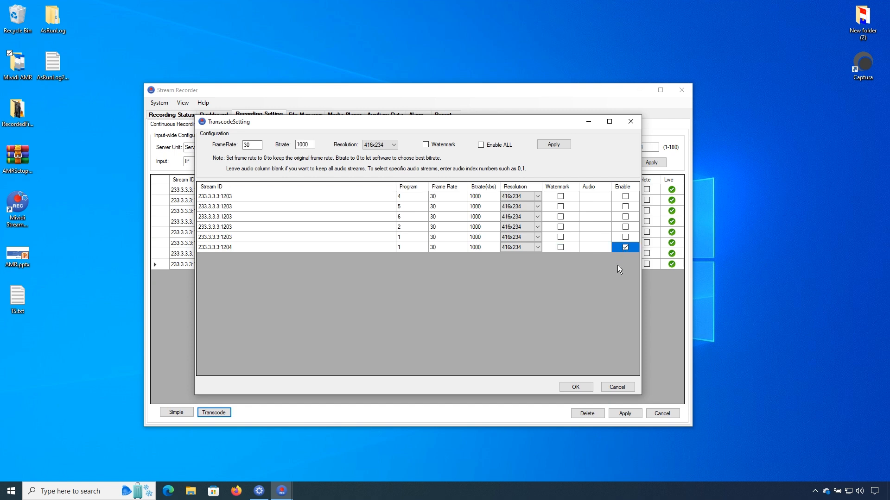
click(583, 386)
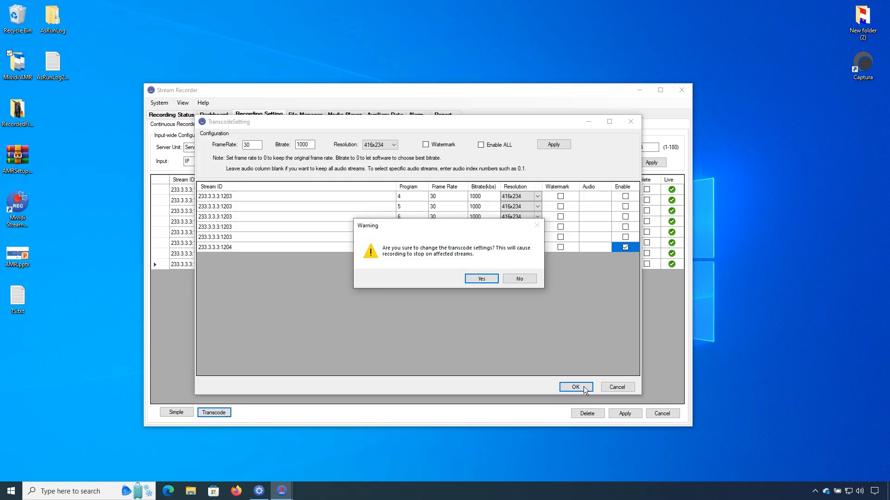
click(487, 279)
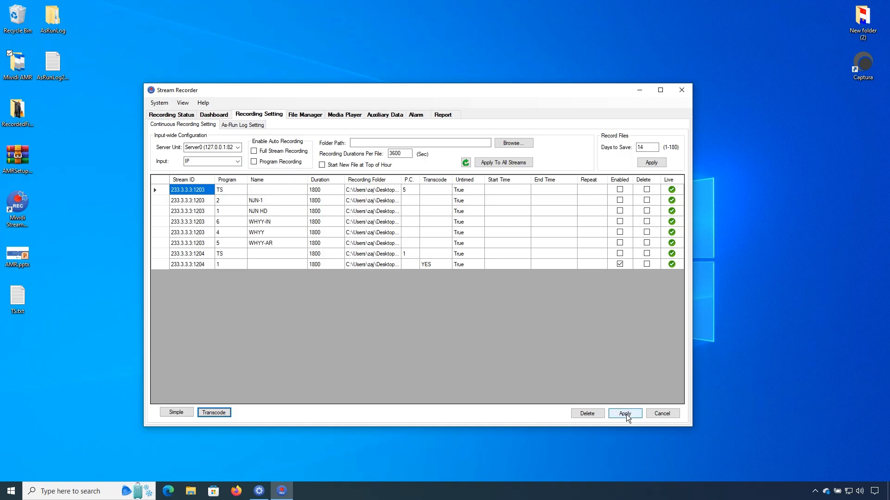
click(625, 414)
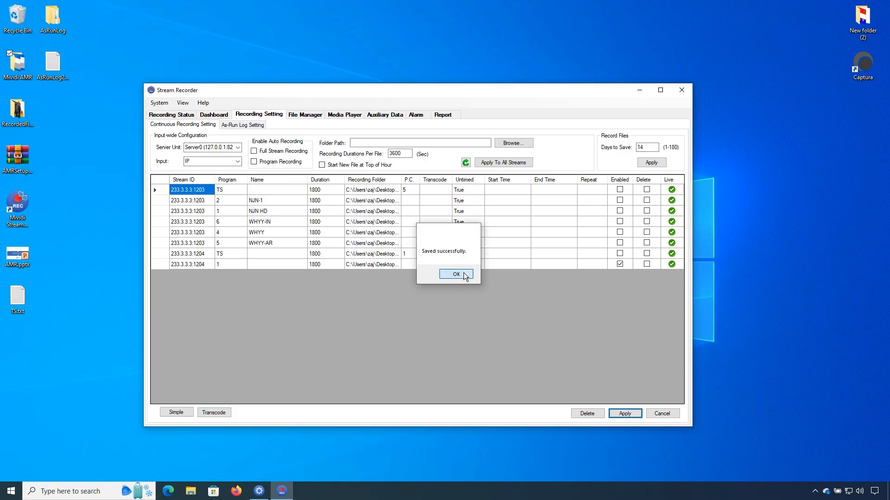
click(463, 273)
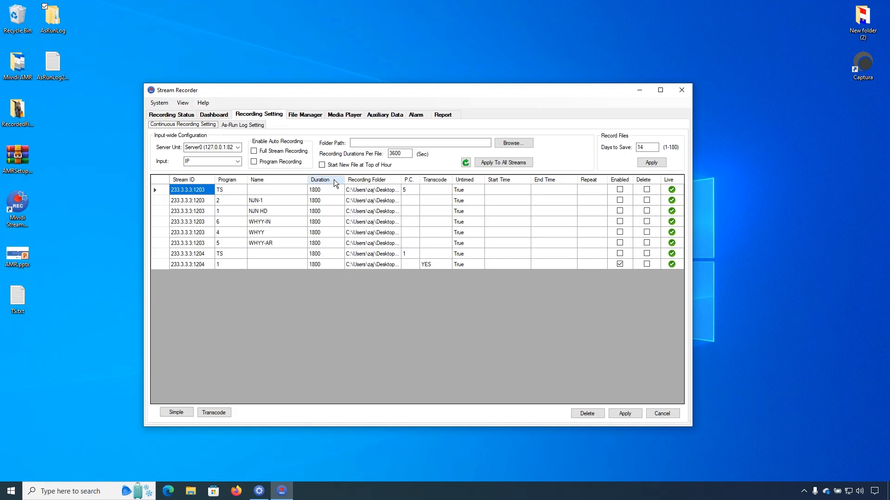
- Review the as-run log folders and the IP input's alarm settings, including the mail server's SMTP configuration
click(249, 124)
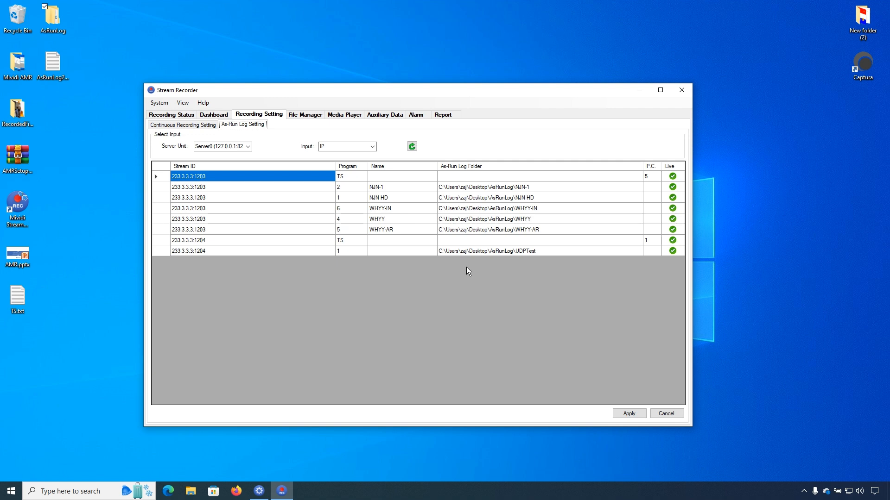
click(416, 116)
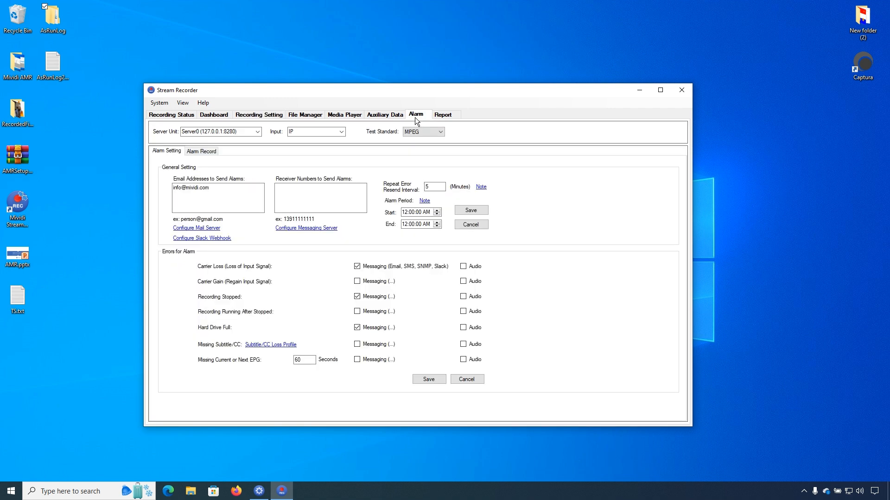
click(431, 184)
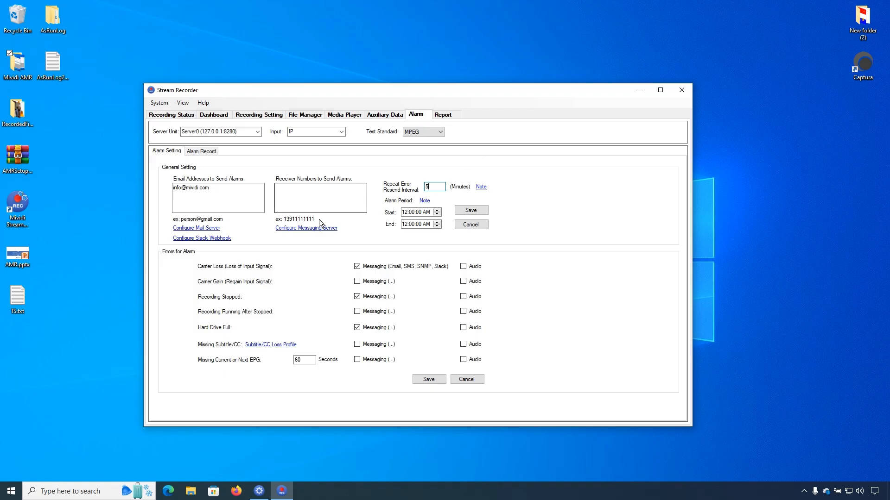
click(202, 229)
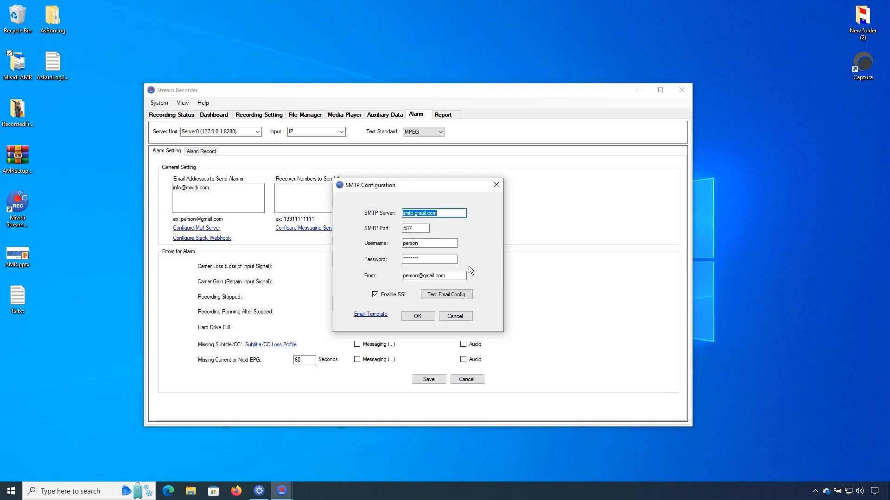
click(415, 317)
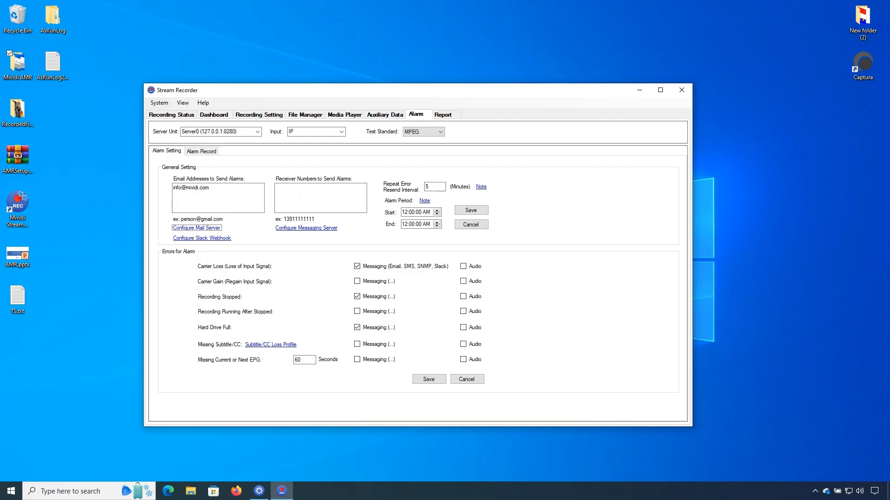
- Search the IP input's alarm records and review its recorded subtitles, EPG data and as-run log entries
click(209, 153)
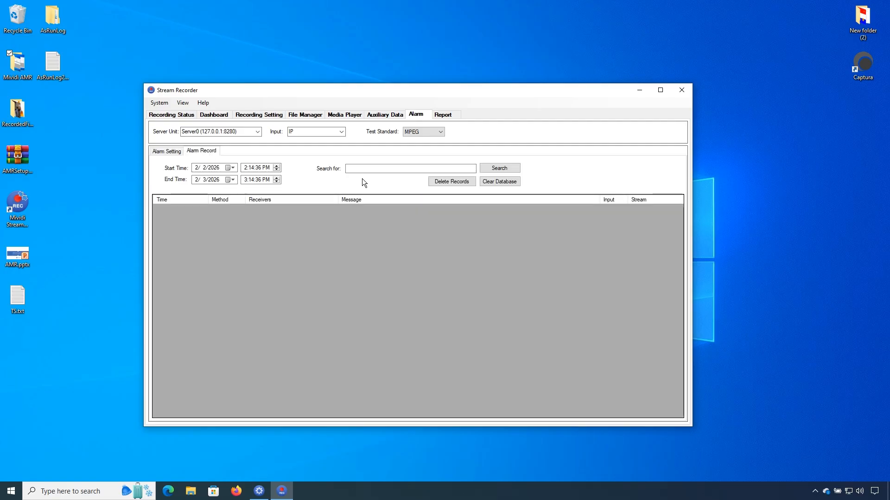
click(499, 166)
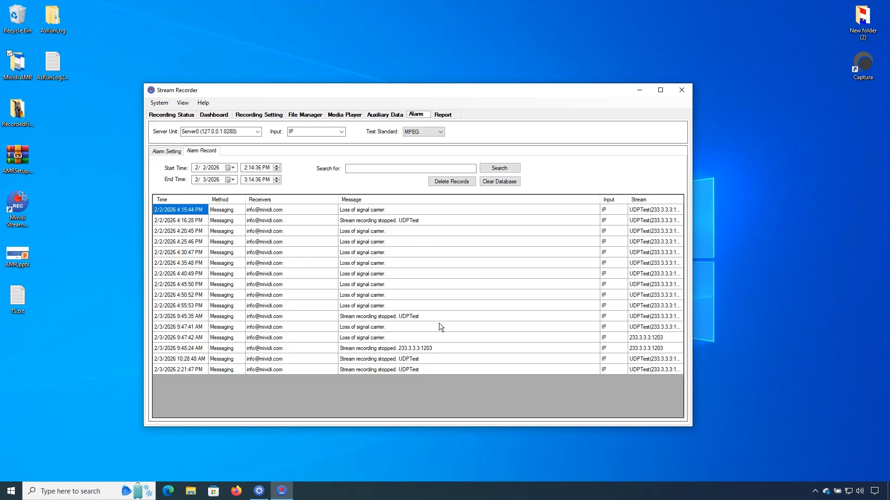
click(389, 114)
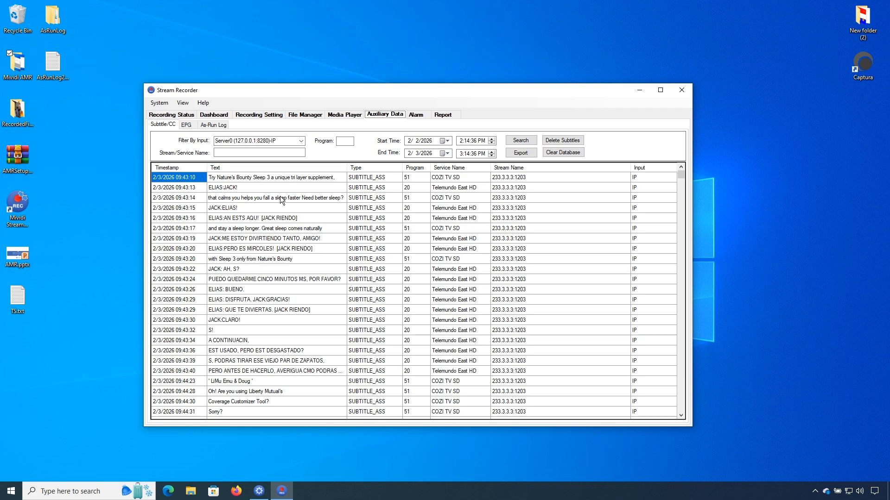
click(187, 125)
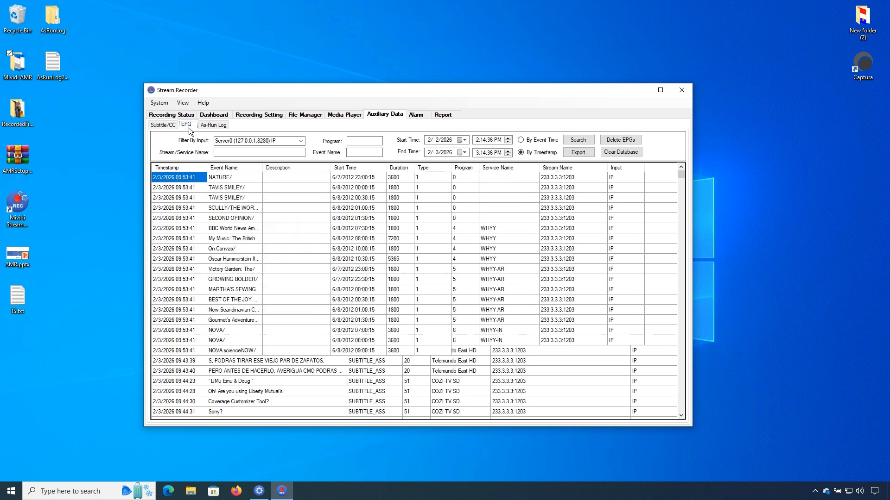
click(215, 125)
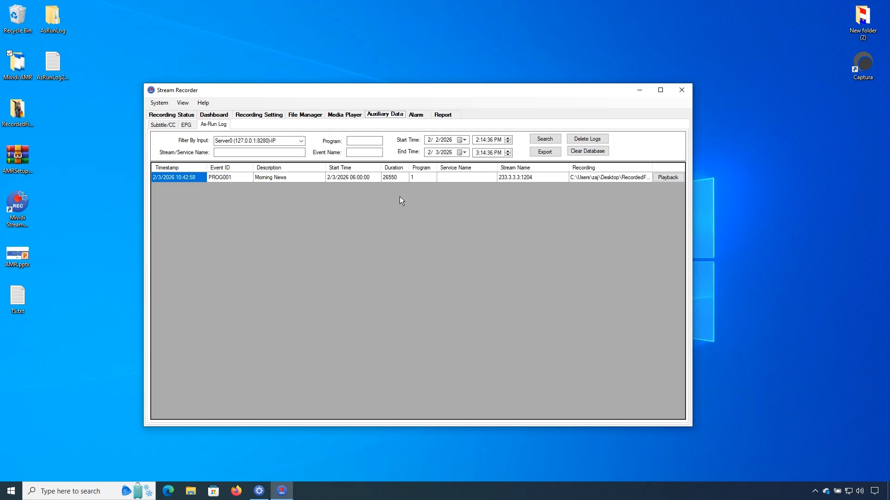
- Review the IP input's stream selection, error summary and statistics reports, and check the real-time alarms on the dashboard
click(446, 119)
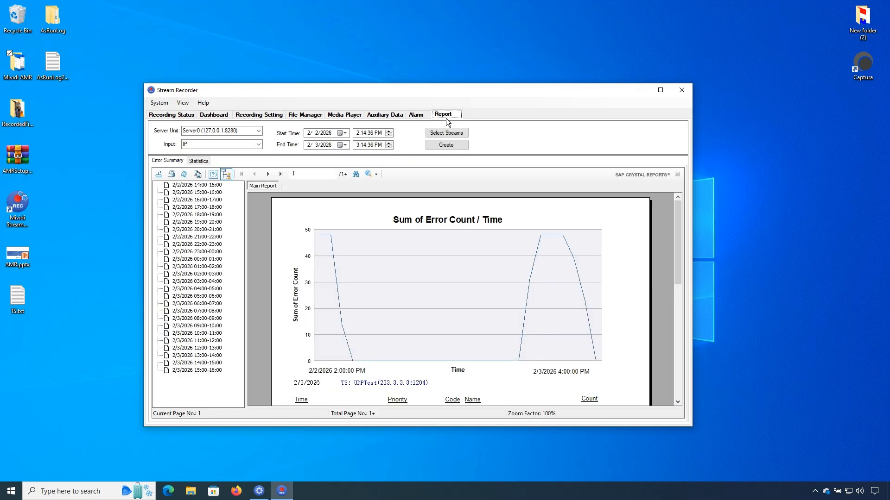
click(260, 145)
click(218, 152)
click(447, 133)
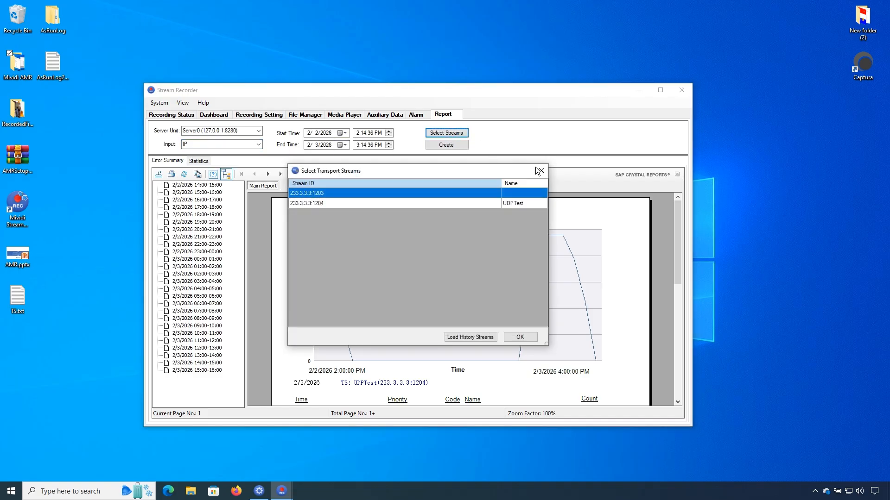
click(539, 171)
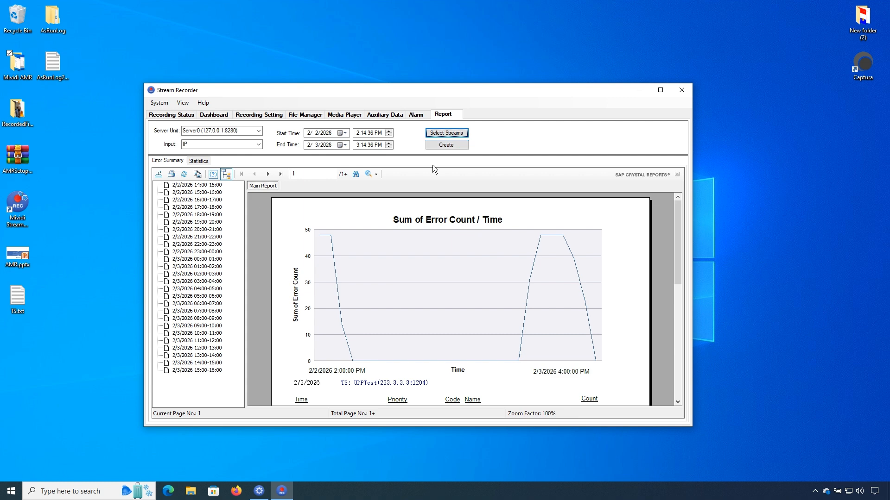
click(418, 237)
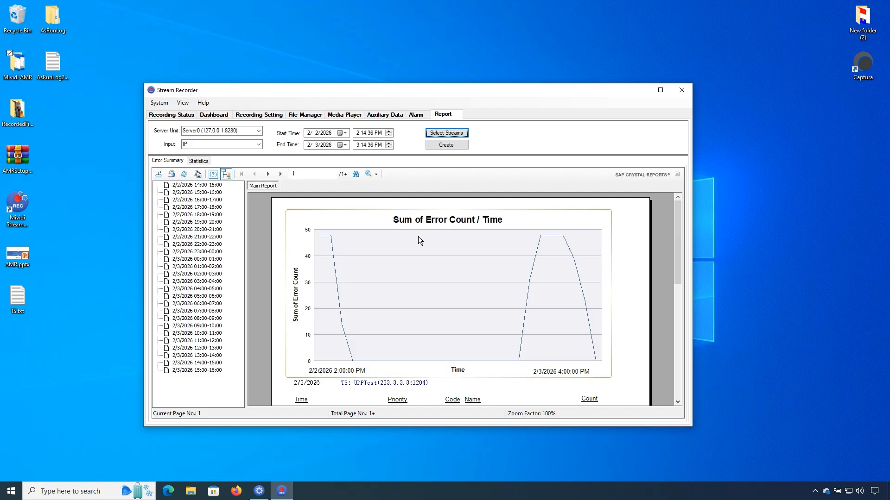
click(206, 161)
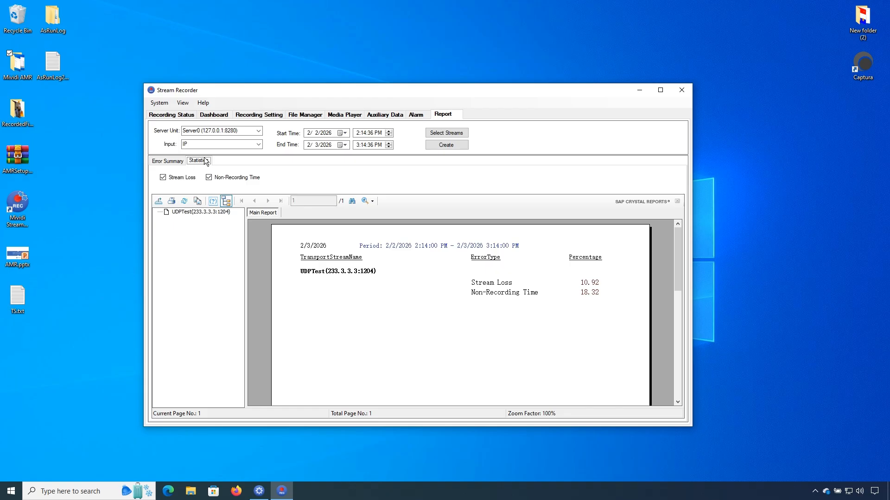
click(214, 114)
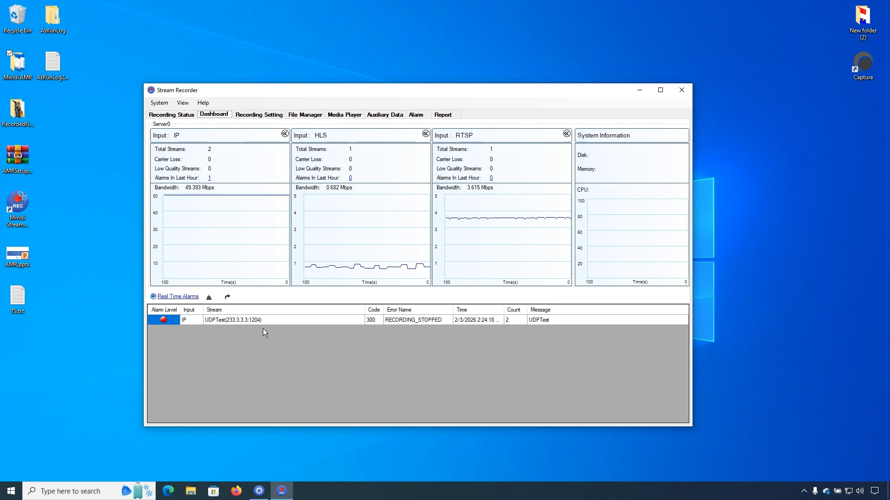
- Search the IP input's regular recordings in File Manager and play the file that starts at 2/3/2026 13:02:06
click(322, 118)
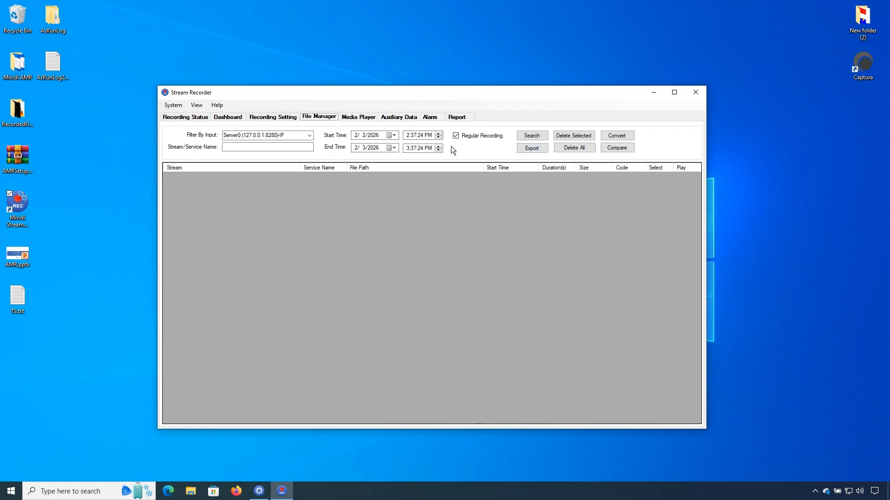
click(311, 136)
click(311, 136)
click(311, 135)
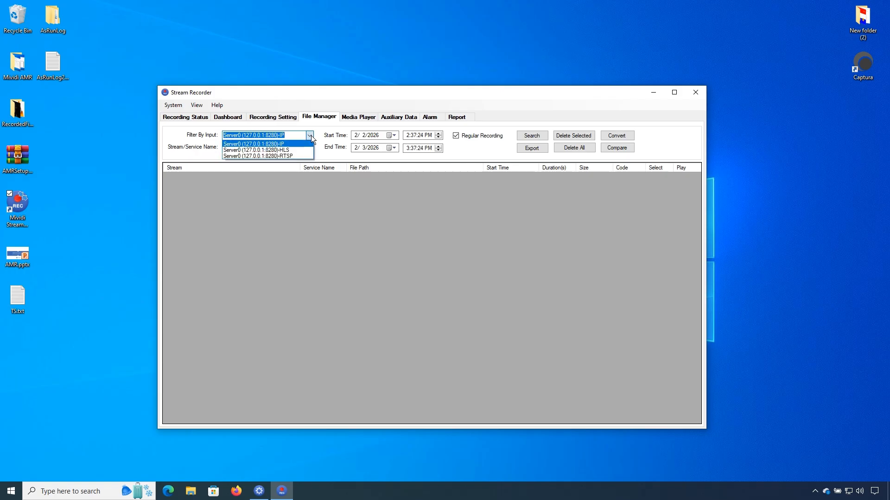
click(310, 136)
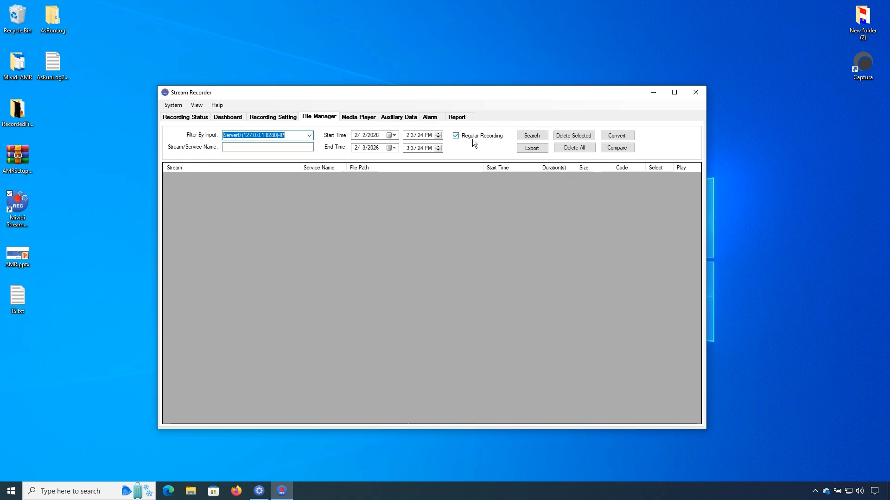
click(541, 139)
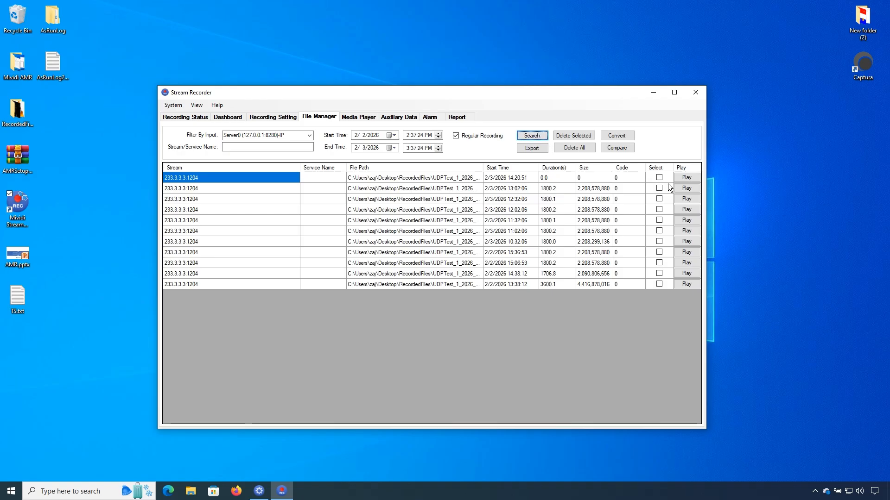
click(686, 188)
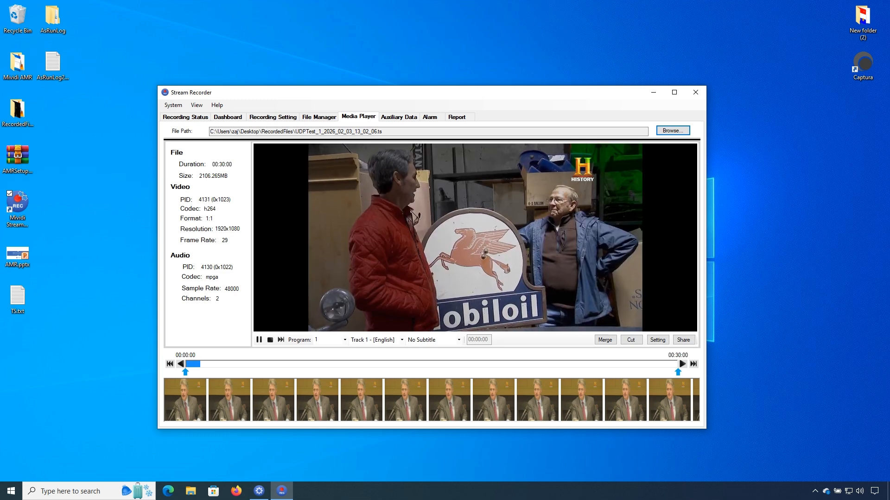
- Cut the recording from about 00:02:49 to about 00:23:17 and check the save path settings for cut and merged files
click(344, 340)
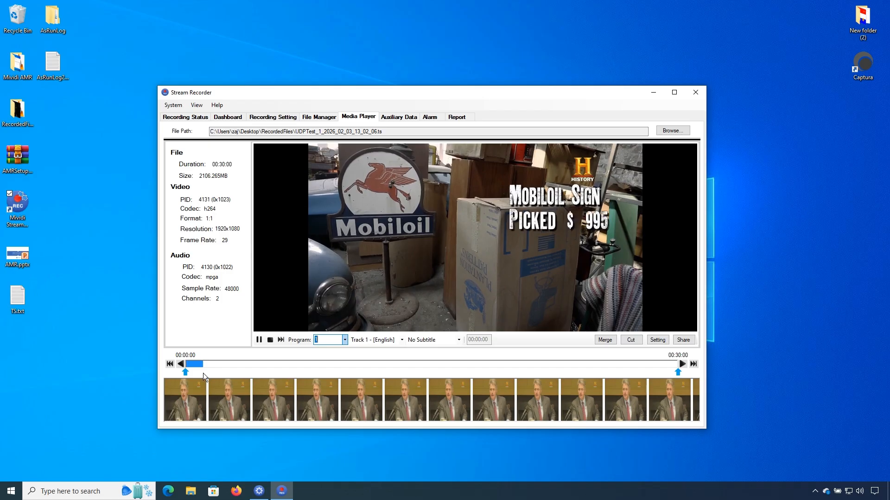
drag(185, 372, 233, 373)
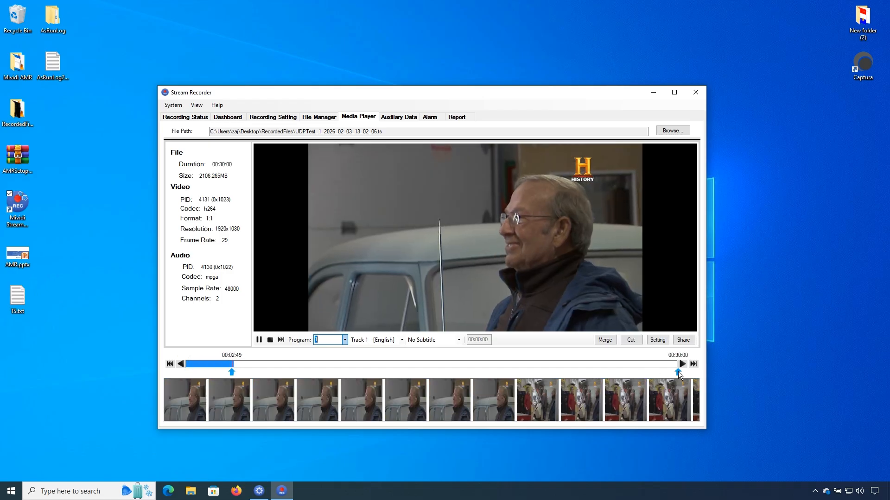
drag(678, 371, 592, 371)
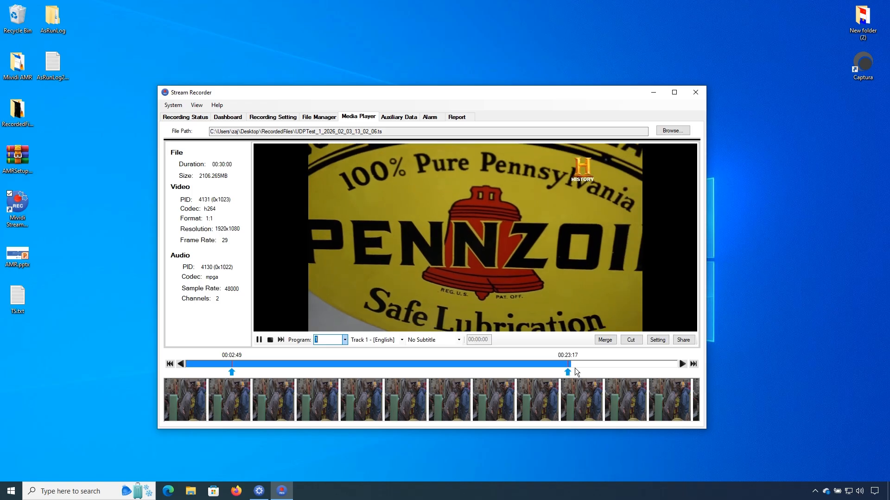
click(631, 340)
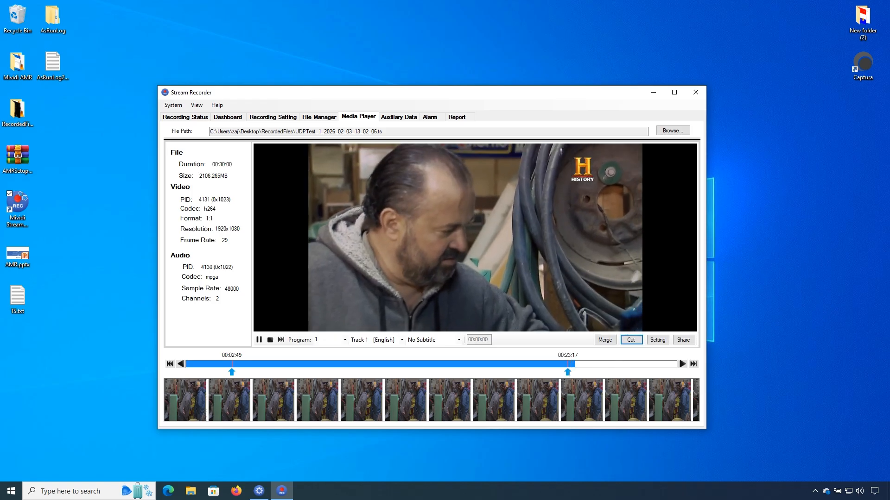
click(658, 341)
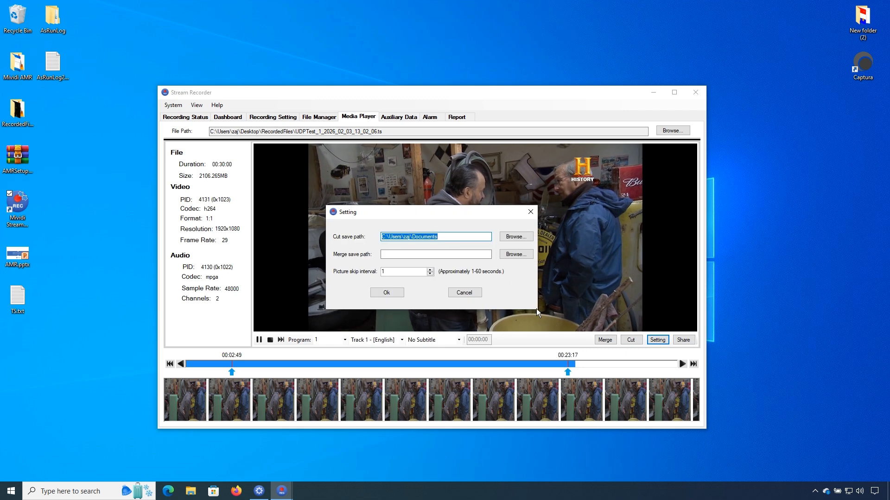
click(530, 212)
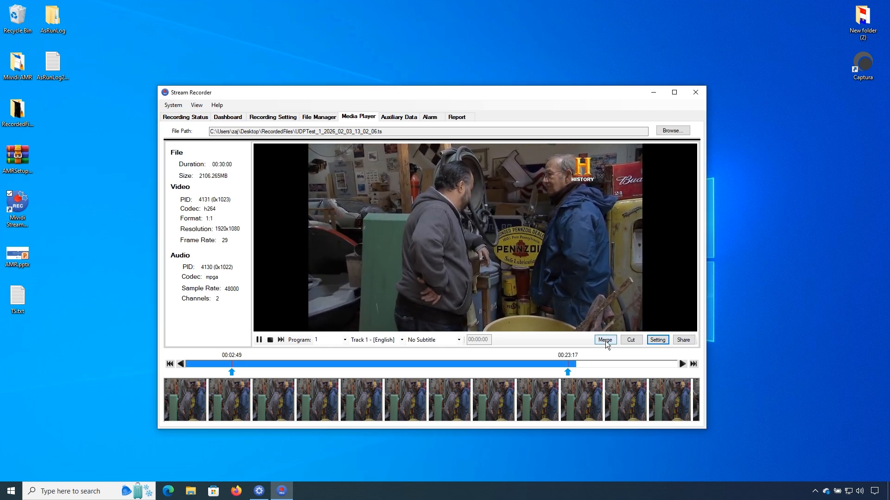